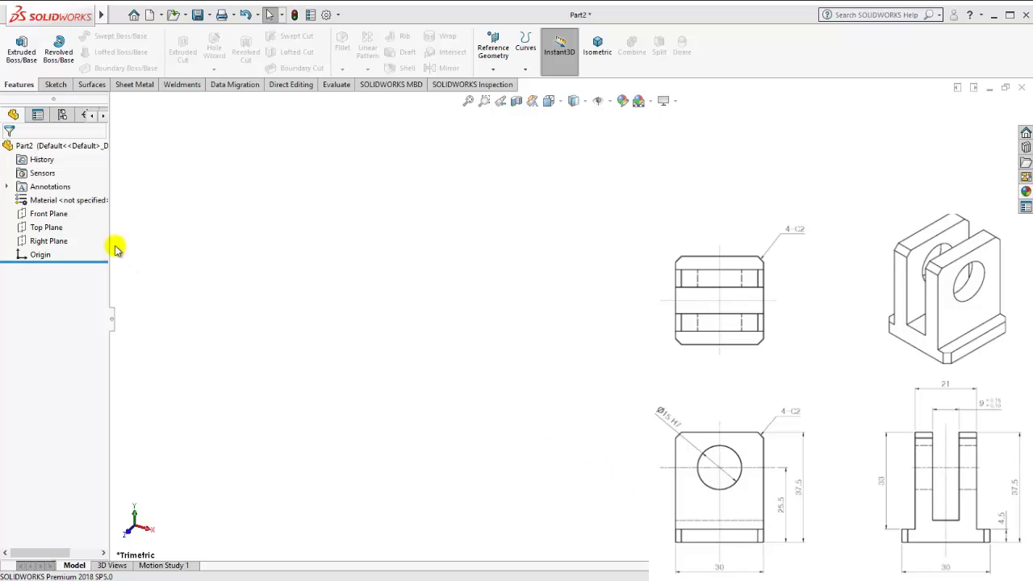
- Start a new sketch on the Front Plane and zoom in on it
{"action": "left_click", "coordinate": [51, 213]}
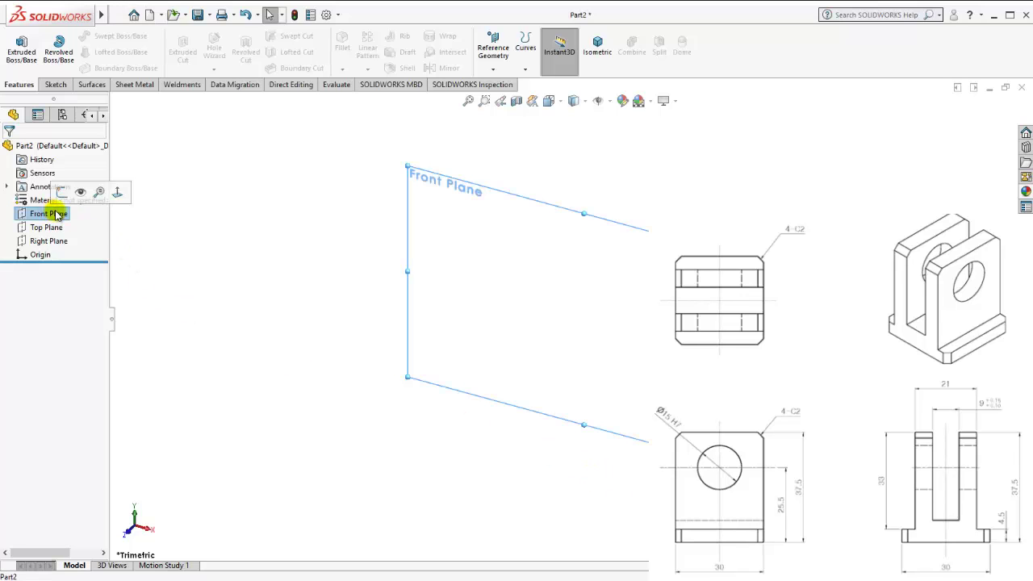
{"action": "left_click", "coordinate": [62, 191]}
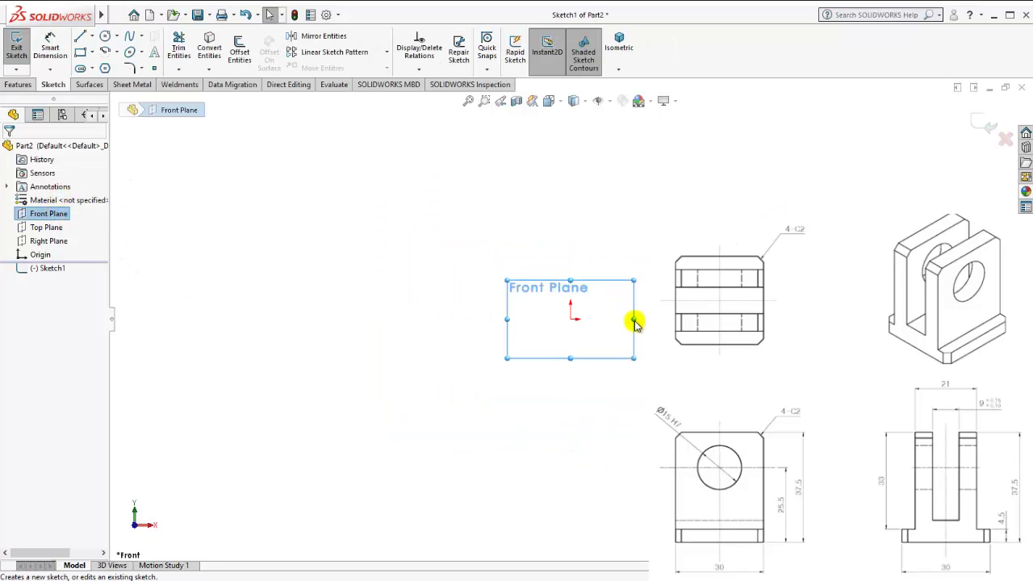
{"action": "scroll", "coordinate": [641, 323], "scroll_direction": "down", "scroll_amount": 5}
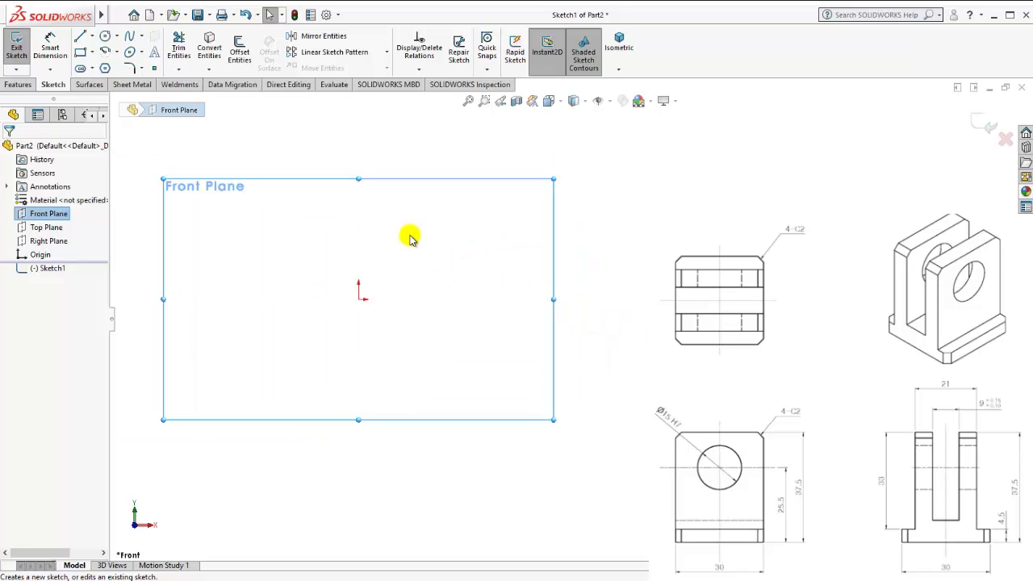
{"action": "scroll", "coordinate": [409, 237], "scroll_direction": "down", "scroll_amount": 1}
{"action": "scroll", "coordinate": [643, 347], "scroll_direction": "down", "scroll_amount": 1}
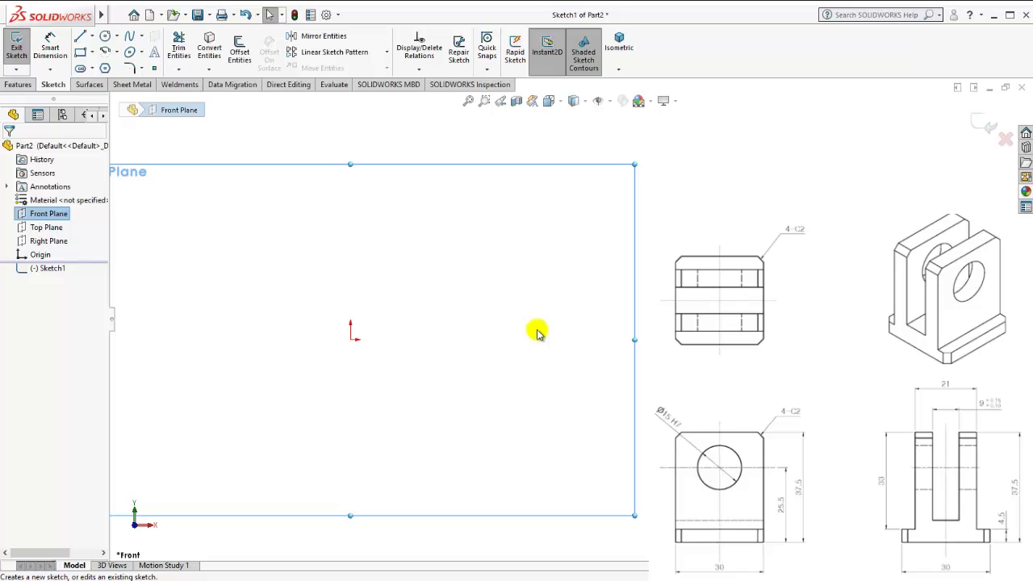
- Draw a midpoint base line on the origin, then chain the step, upright, arm top and inner arm lines
{"action": "left_click", "coordinate": [80, 37]}
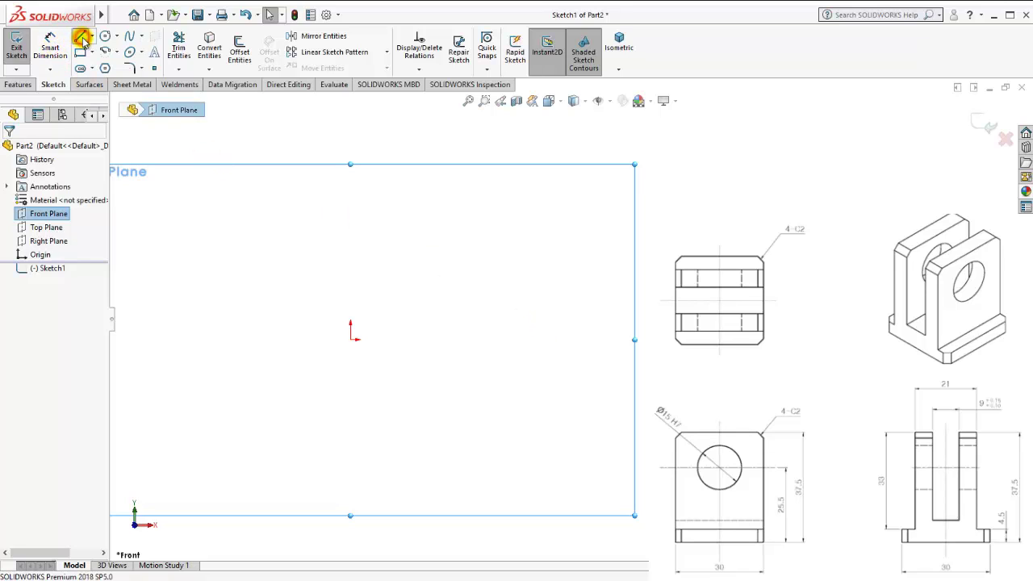
{"action": "left_click", "coordinate": [27, 320]}
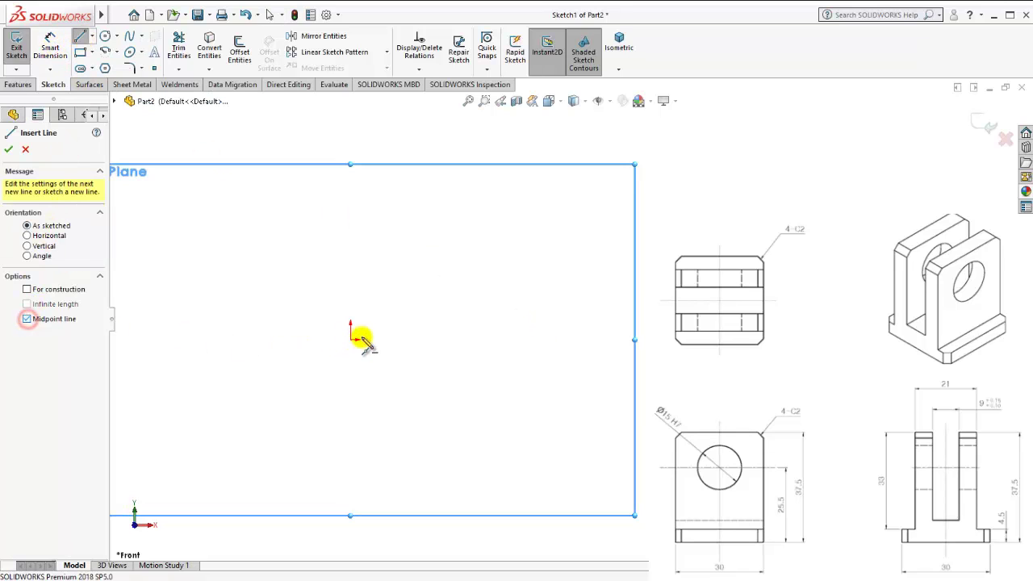
{"action": "left_click", "coordinate": [351, 338]}
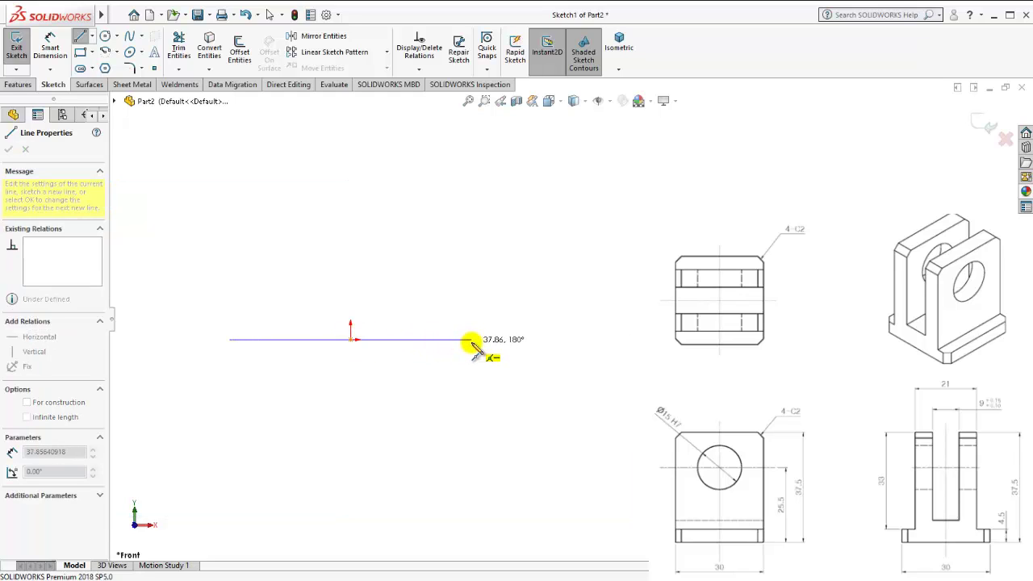
{"action": "left_click", "coordinate": [472, 339]}
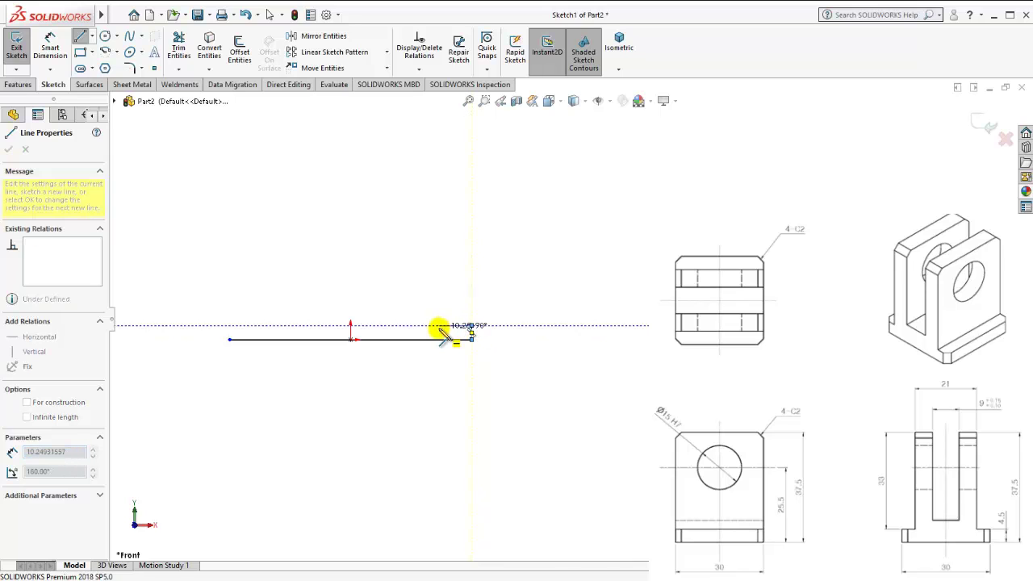
{"action": "left_click", "coordinate": [438, 325]}
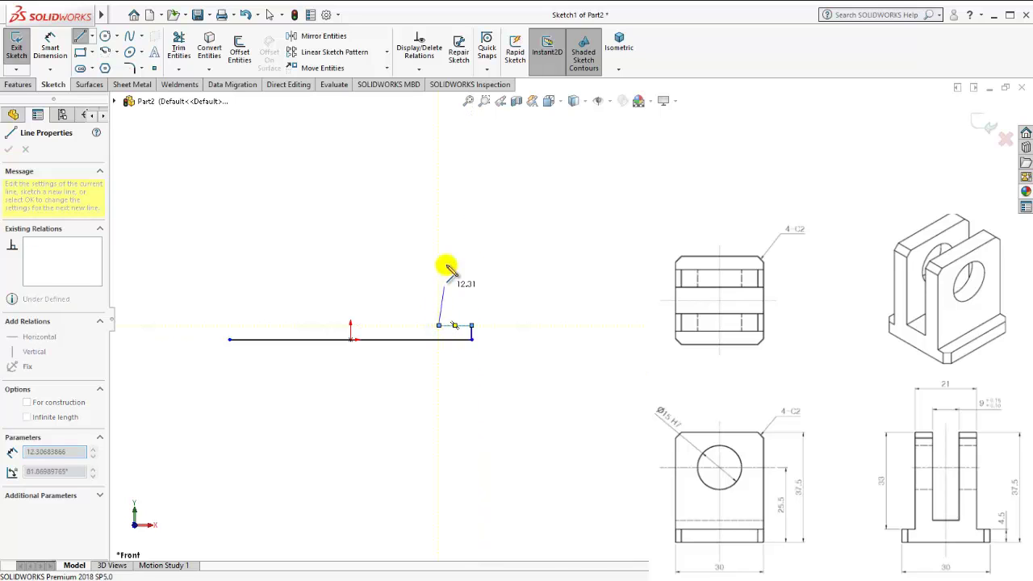
{"action": "left_click", "coordinate": [439, 184]}
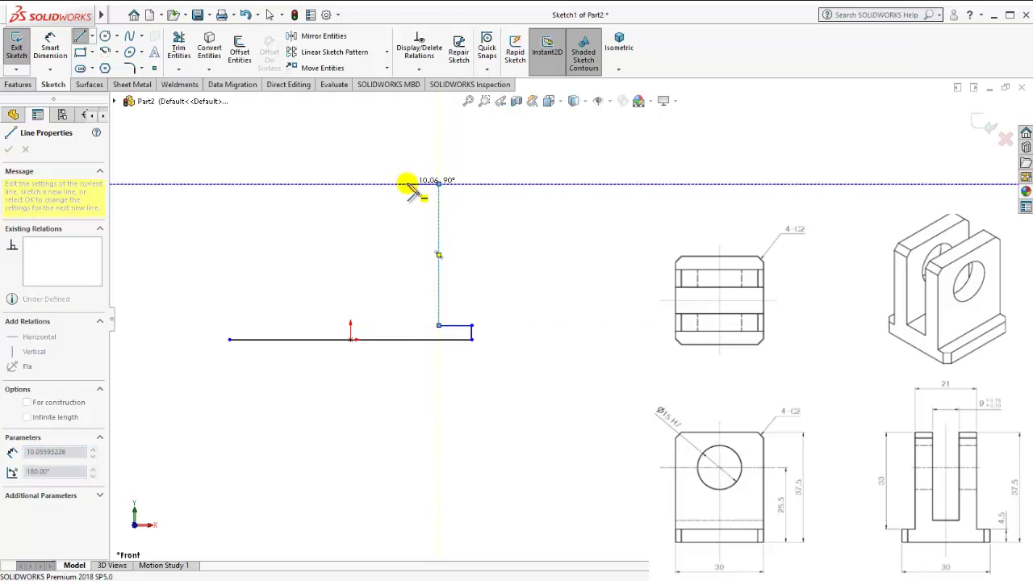
{"action": "left_click", "coordinate": [407, 184]}
{"action": "double_click", "coordinate": [410, 312]}
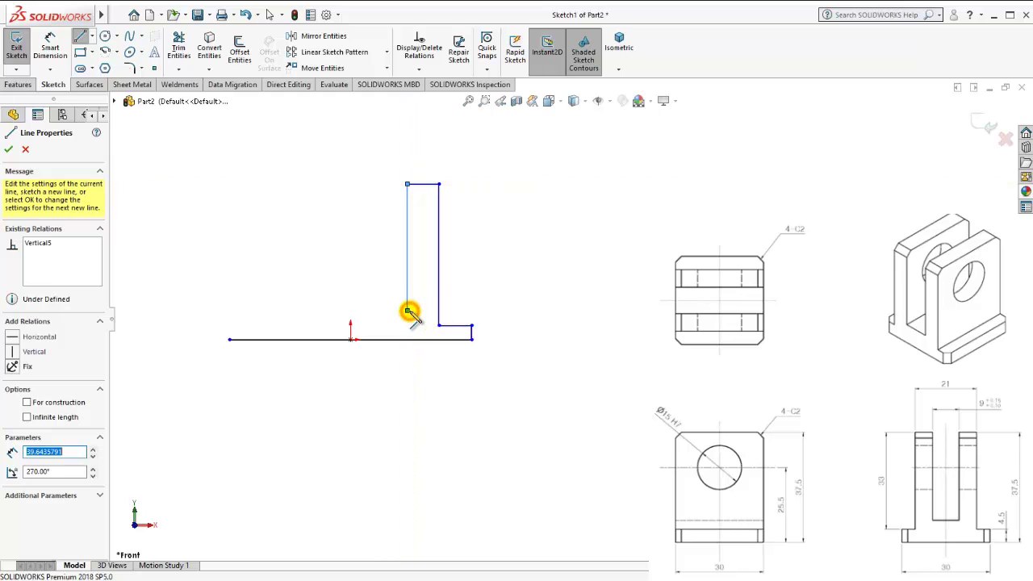
{"action": "key", "text": "Escape"}
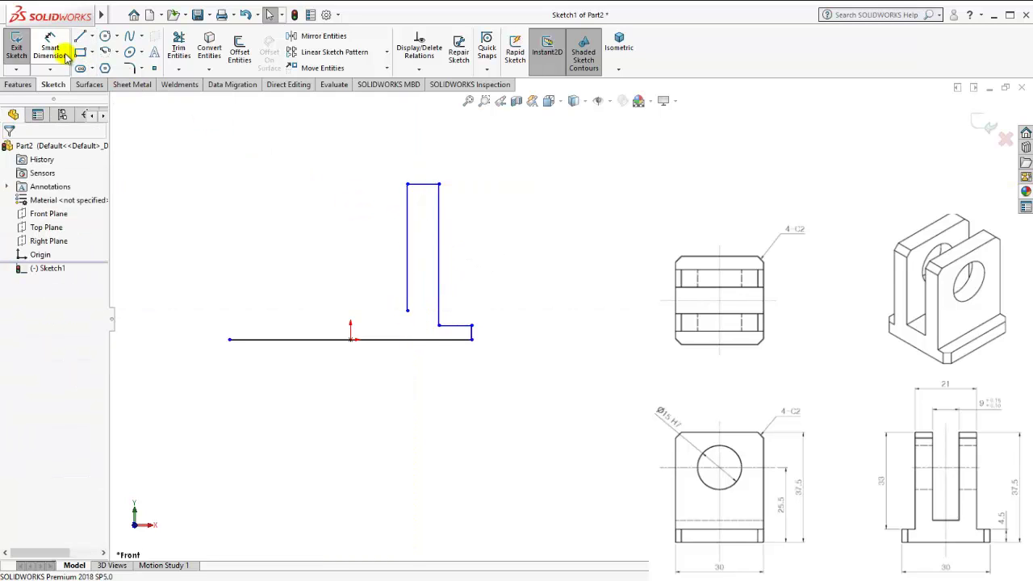
- Smart-dimension the base line as 30 and the short vertical step as 4.5
{"action": "left_click", "coordinate": [50, 49]}
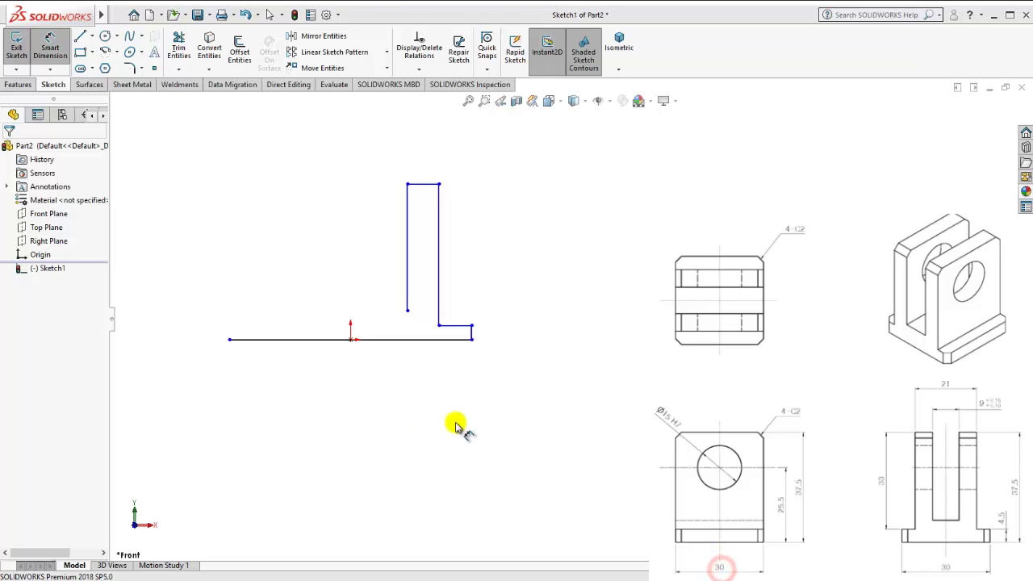
{"action": "left_click", "coordinate": [392, 340]}
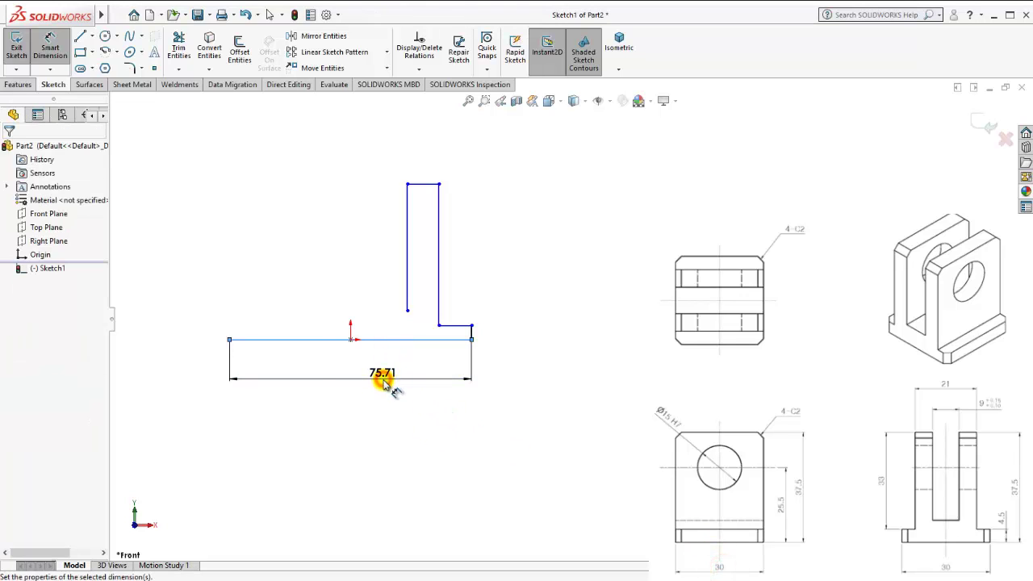
{"action": "left_click", "coordinate": [385, 380]}
{"action": "type", "text": "30"}
{"action": "key", "text": "Return"}
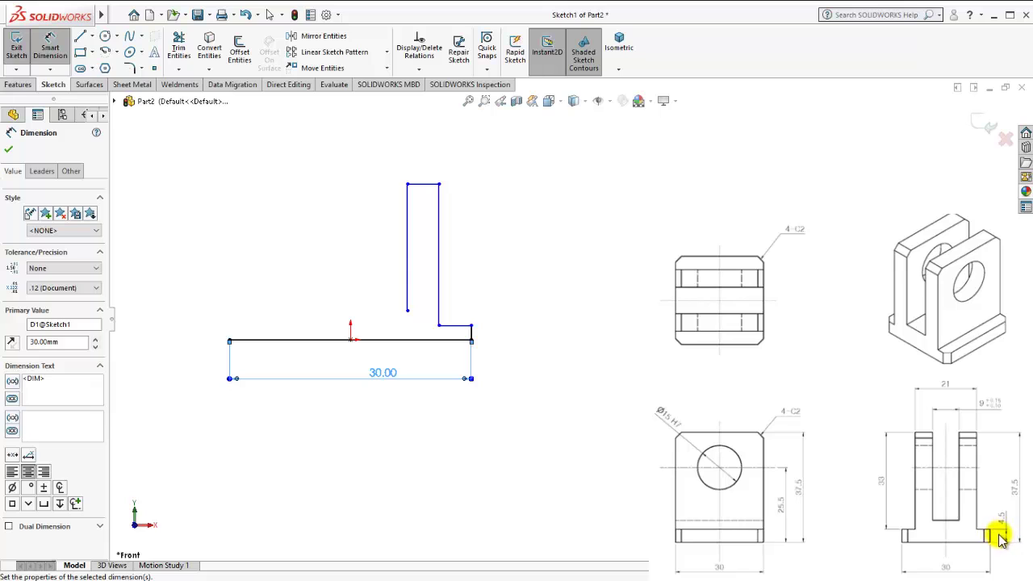
{"action": "left_click", "coordinate": [472, 332]}
{"action": "left_click", "coordinate": [521, 363]}
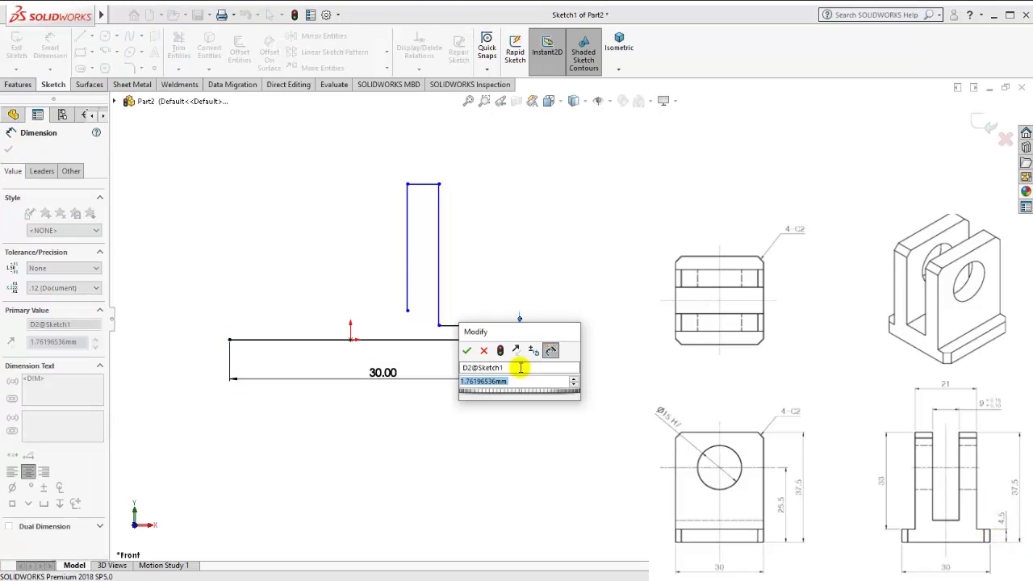
{"action": "type", "text": "4.5"}
{"action": "key", "text": "Return"}
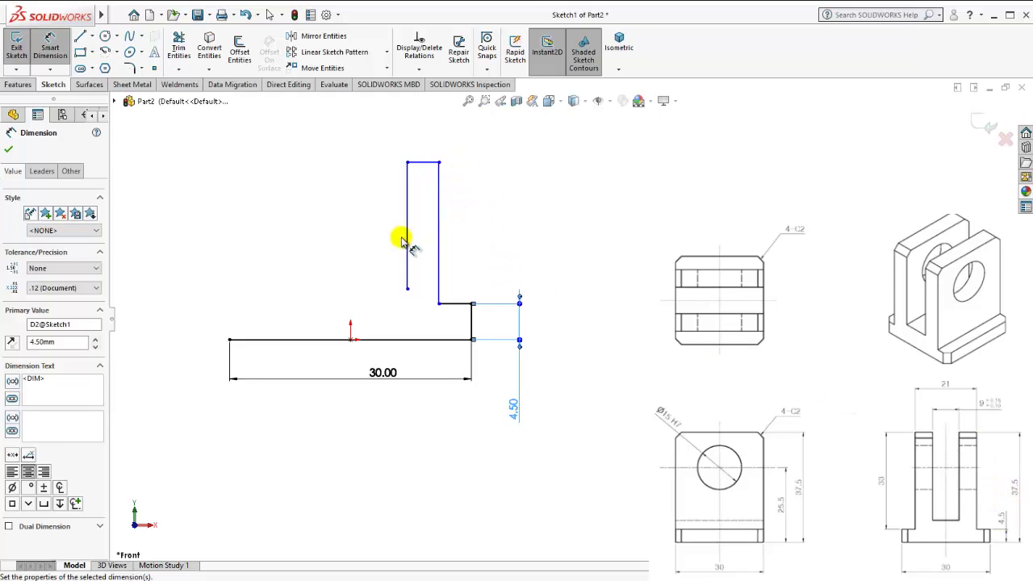
- Draw a vertical centerline upward from the origin
{"action": "left_click", "coordinate": [92, 36]}
{"action": "left_click", "coordinate": [121, 61]}
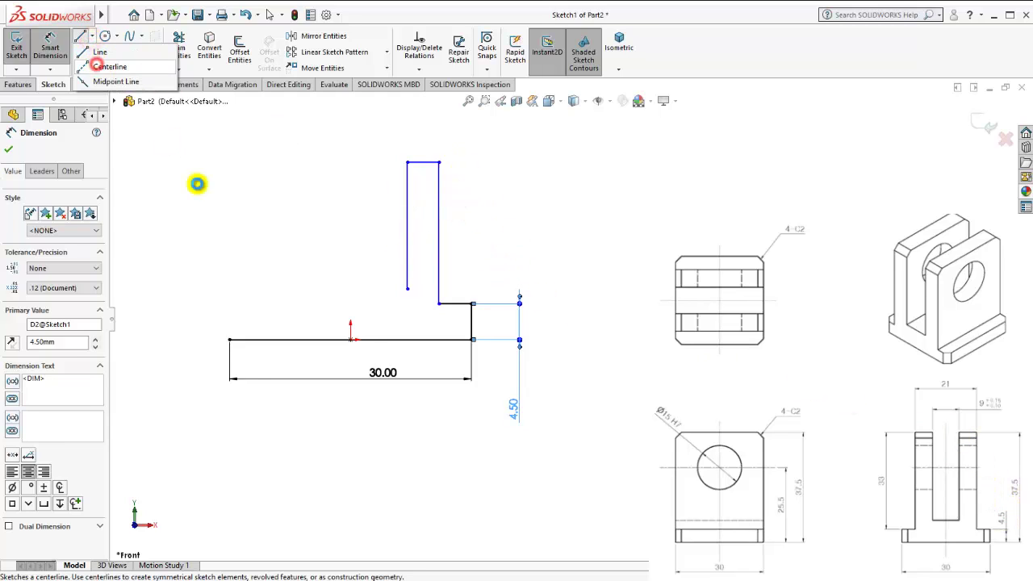
{"action": "left_click", "coordinate": [351, 339]}
{"action": "left_click", "coordinate": [351, 133]}
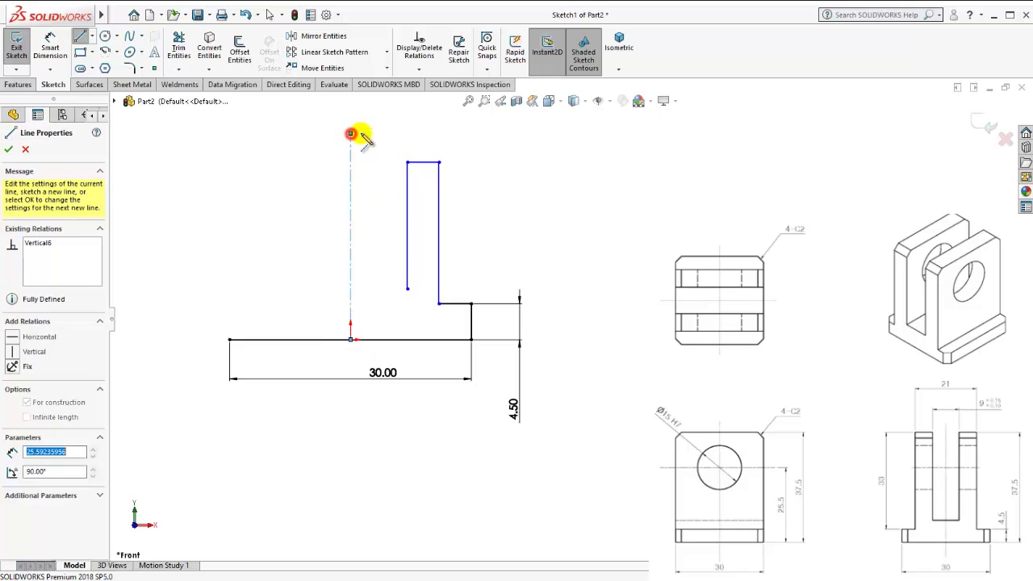
{"action": "key", "text": "Escape"}
- Dimension the arm's outer edge 10.5 mm from the centerline
{"action": "key", "text": "d"}
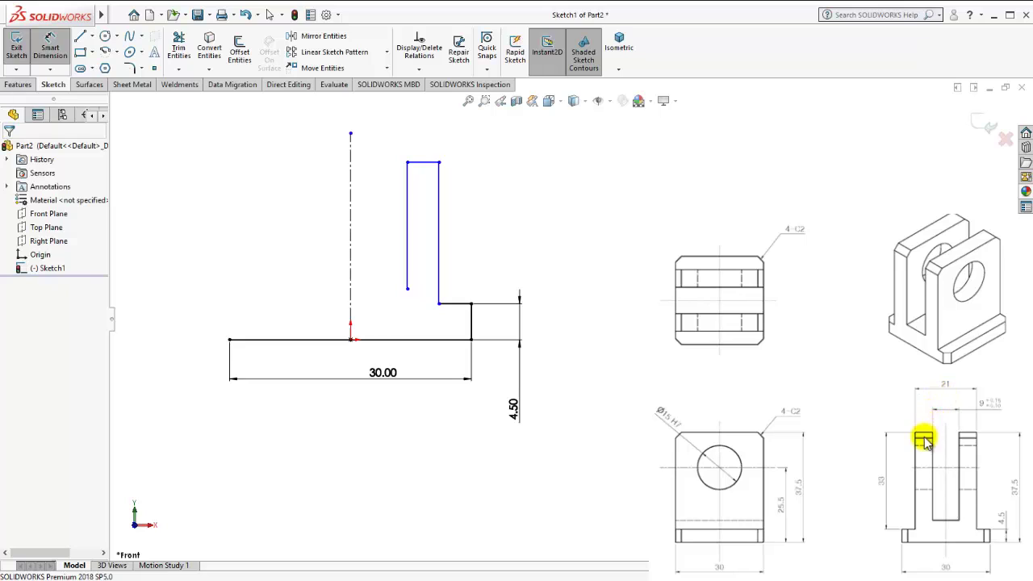
{"action": "left_click", "coordinate": [938, 385]}
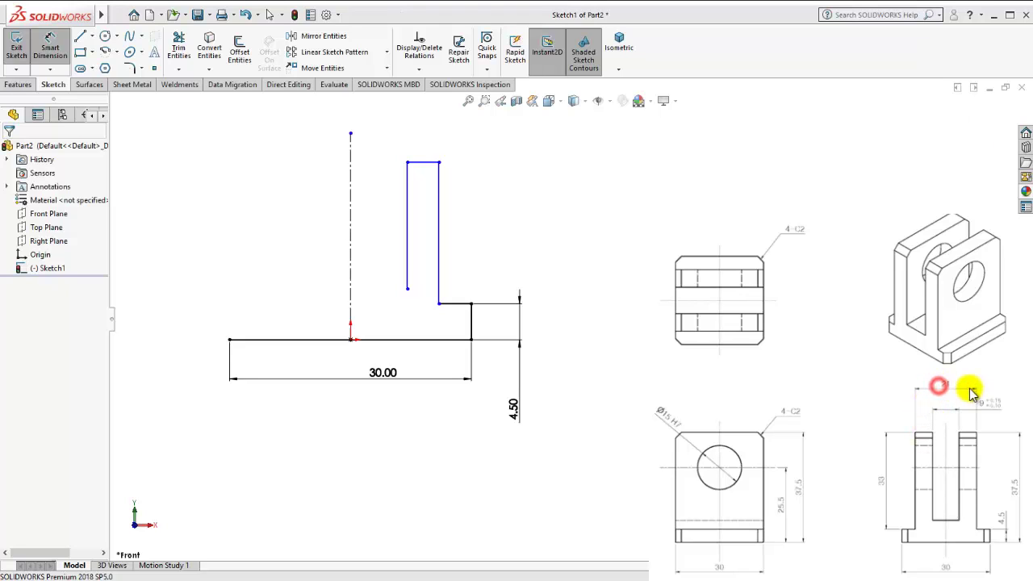
{"action": "left_click", "coordinate": [441, 195]}
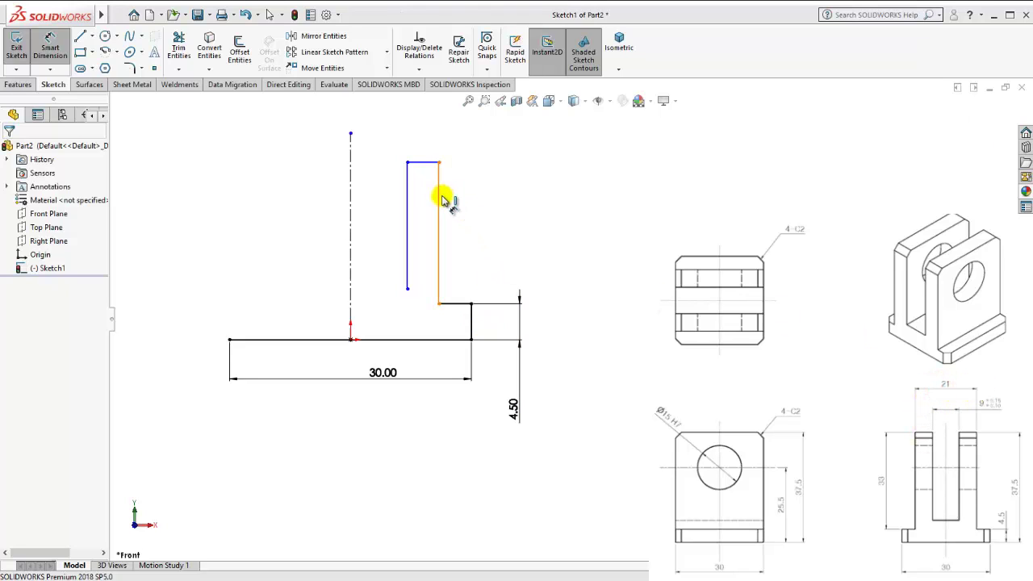
{"action": "left_click", "coordinate": [350, 151]}
{"action": "left_click", "coordinate": [401, 117]}
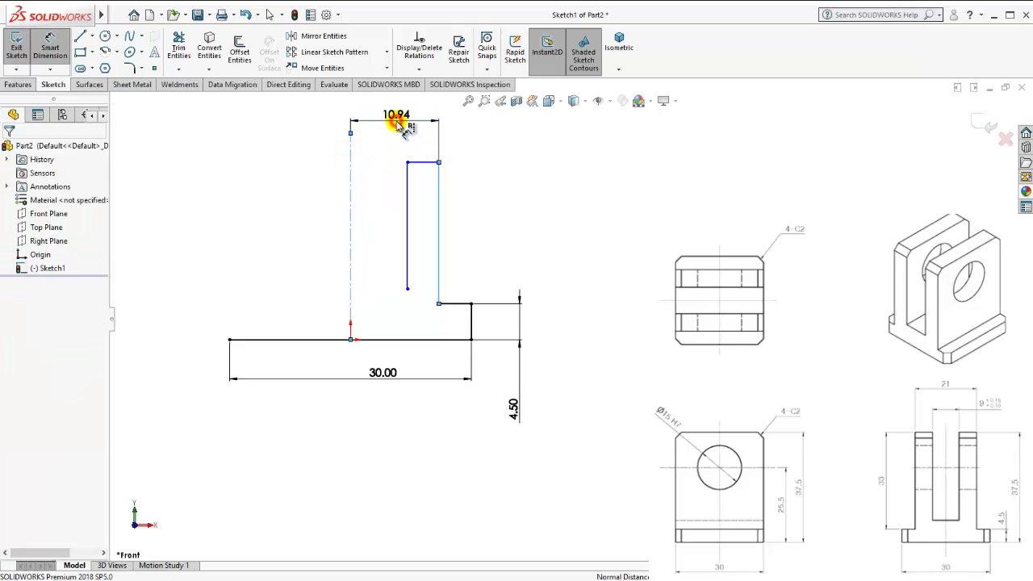
{"action": "type", "text": "10.5"}
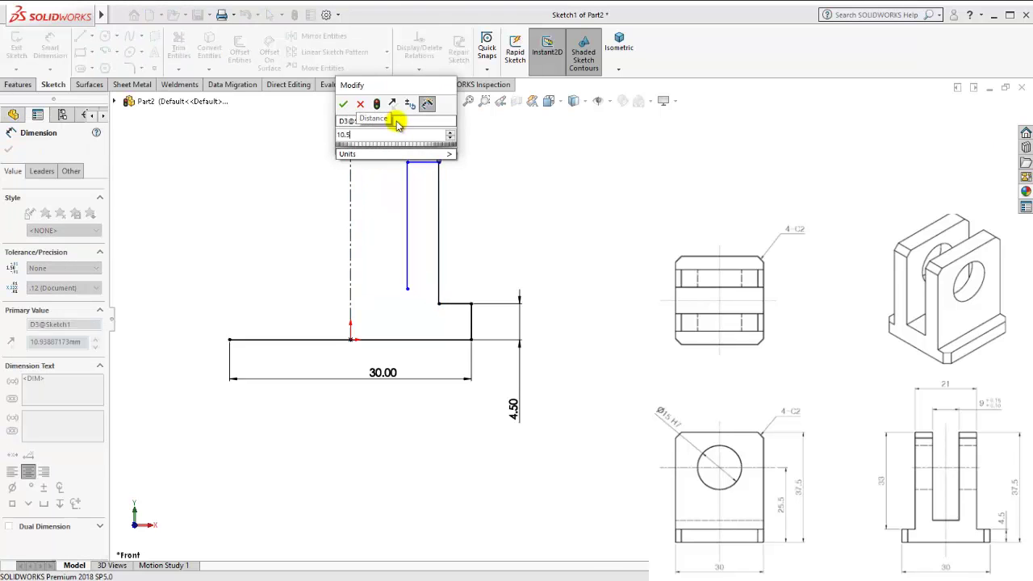
{"action": "key", "text": "Return"}
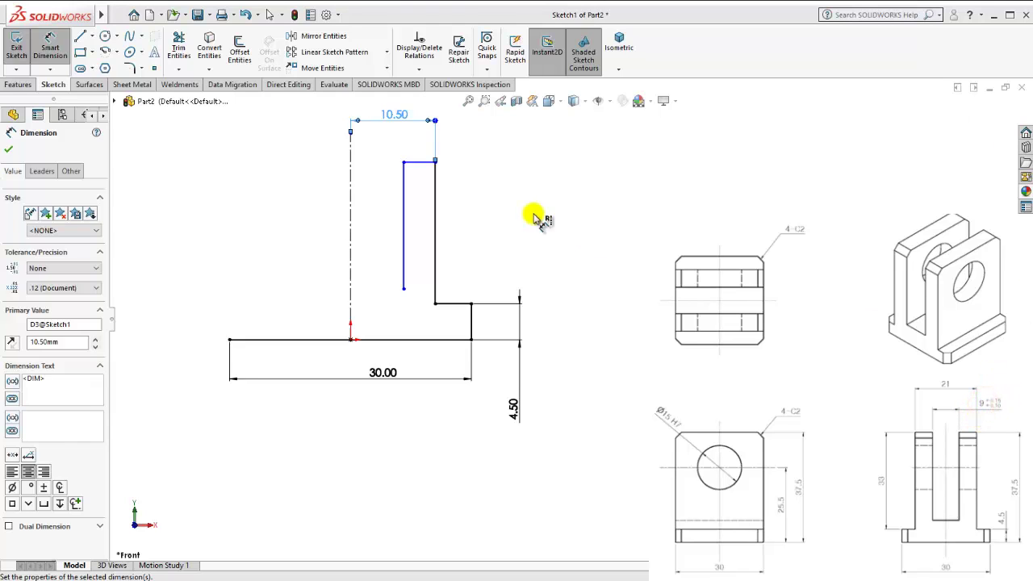
- Cancel the short top line's dimension and delete the stray 3.91 dimension
{"action": "left_click", "coordinate": [424, 162]}
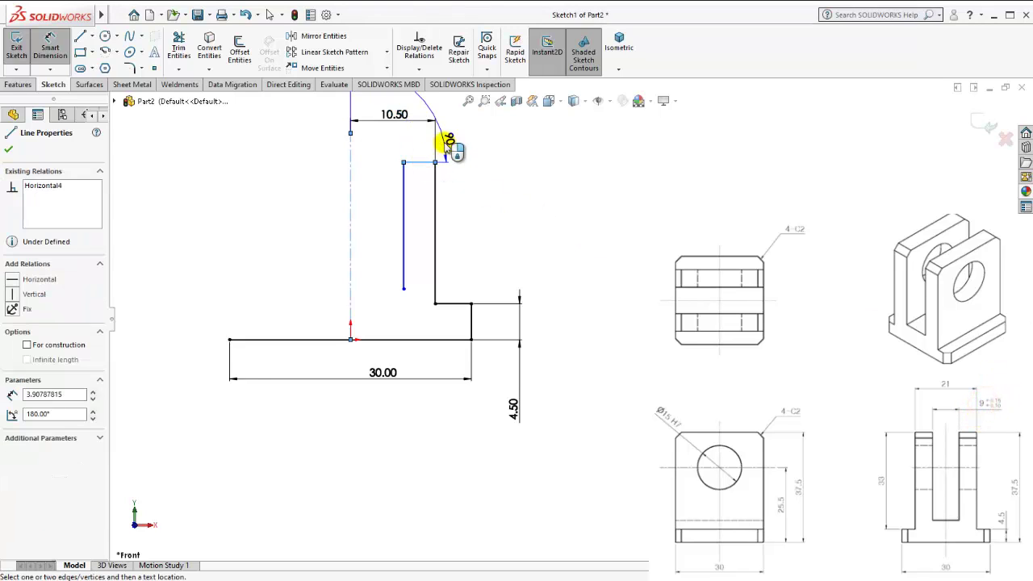
{"action": "left_click", "coordinate": [425, 142]}
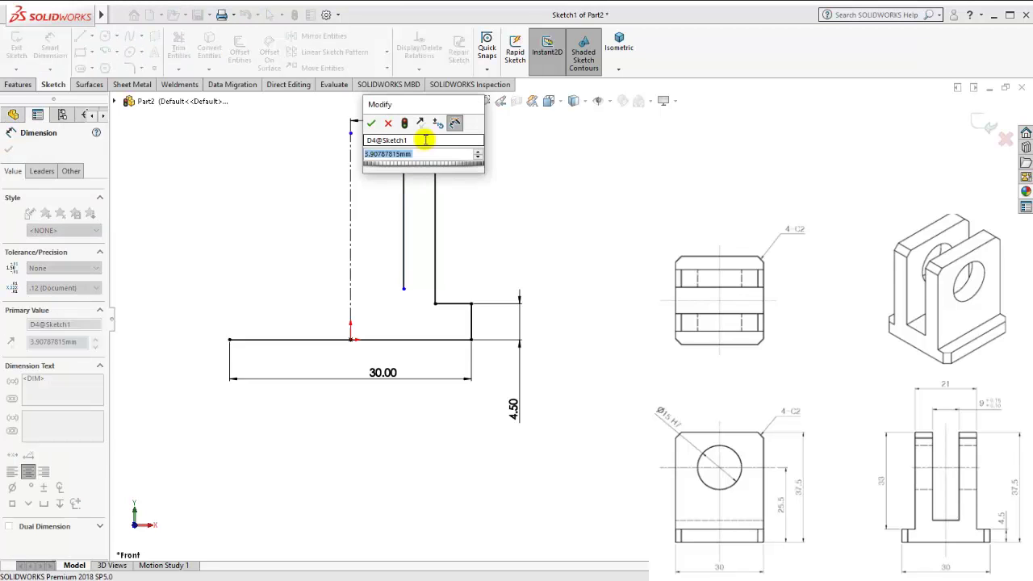
{"action": "type", "text": "9"}
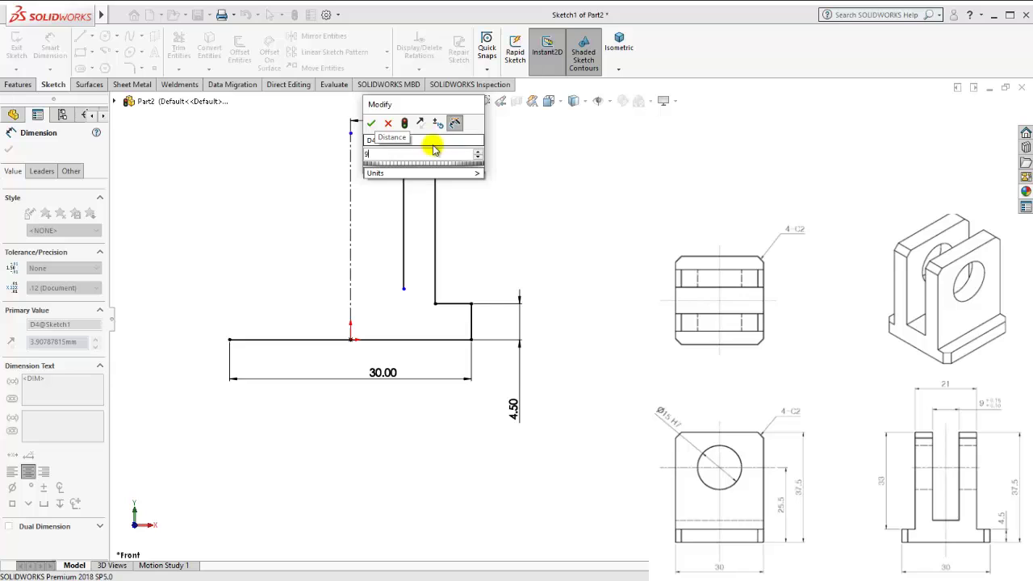
{"action": "key", "text": "Escape"}
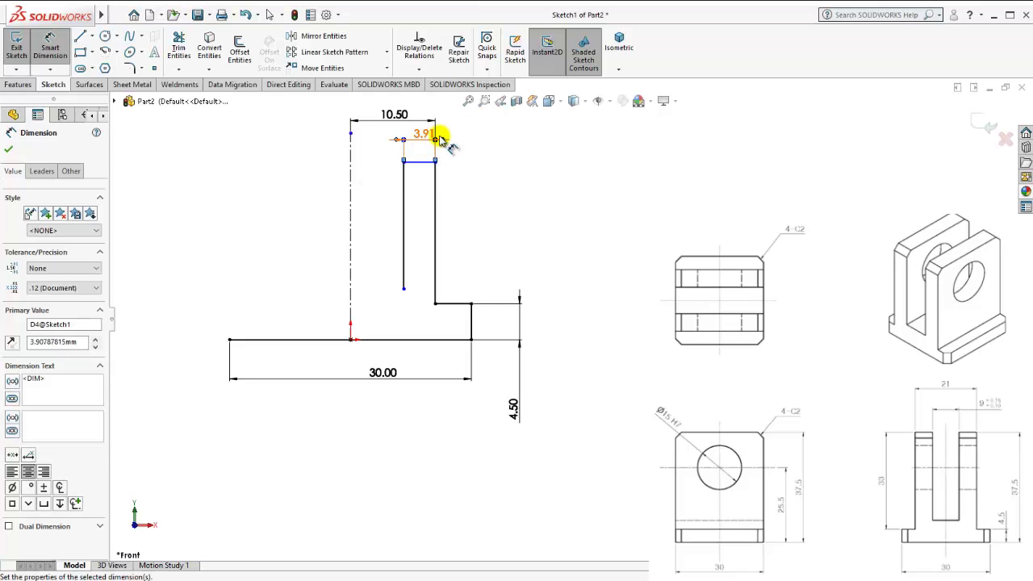
{"action": "key", "text": "Escape"}
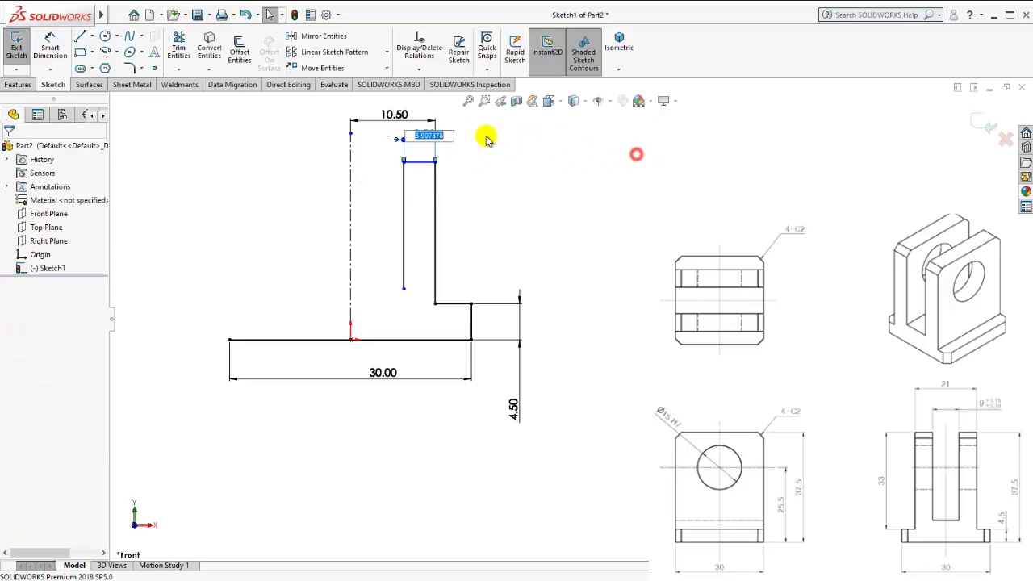
{"action": "left_click", "coordinate": [444, 143]}
{"action": "key", "text": "Delete"}
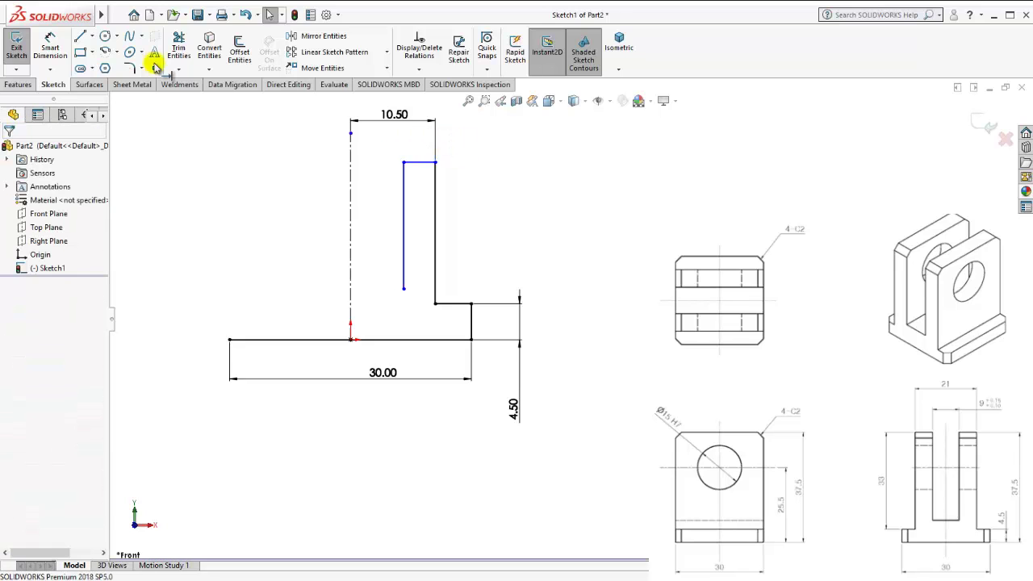
- Dimension the inner slot wall 4.5 mm from the centreline
{"action": "left_click", "coordinate": [50, 47]}
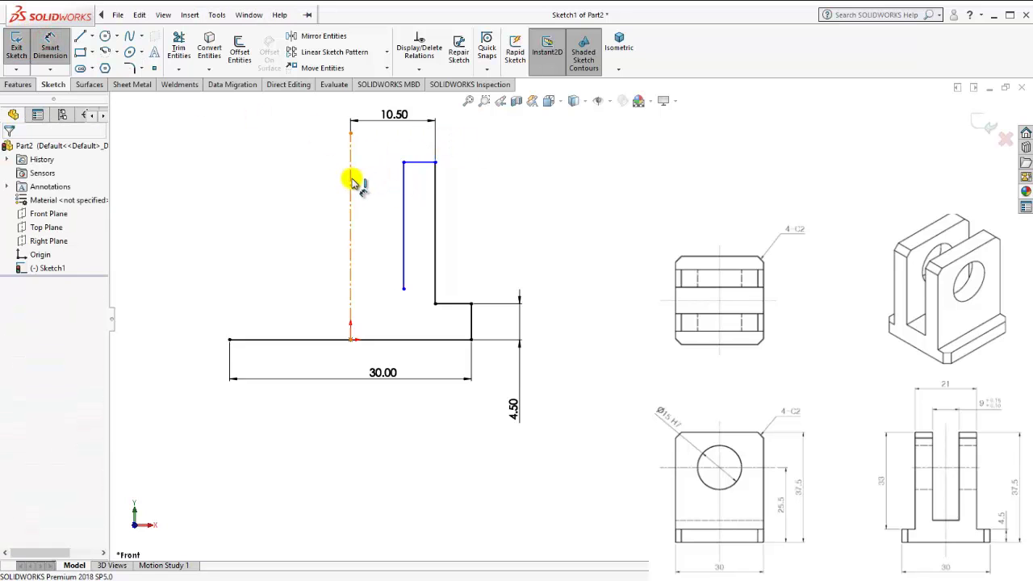
{"action": "left_click", "coordinate": [351, 180]}
{"action": "left_click", "coordinate": [404, 190]}
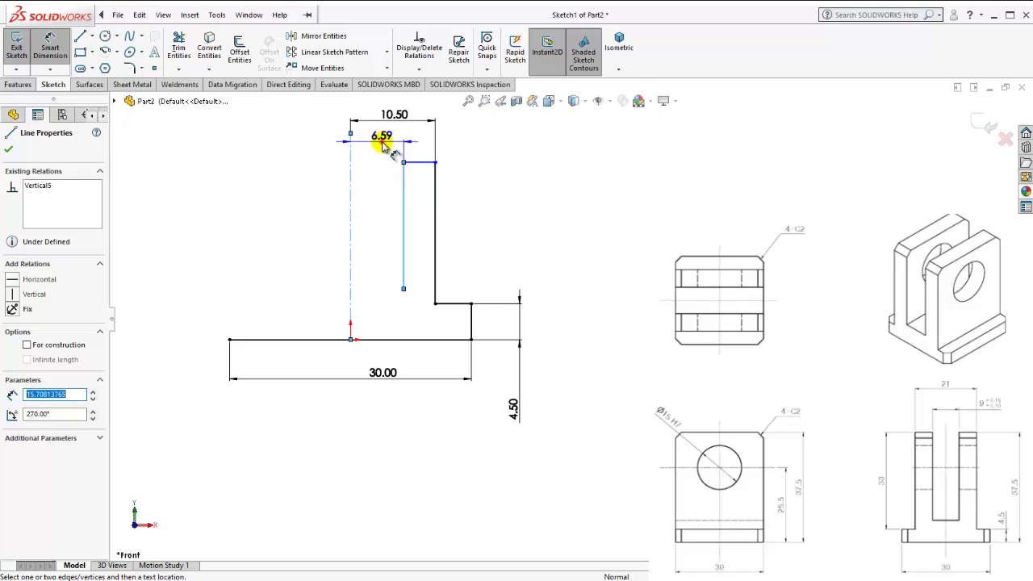
{"action": "left_click", "coordinate": [382, 145]}
{"action": "key", "text": "Return"}
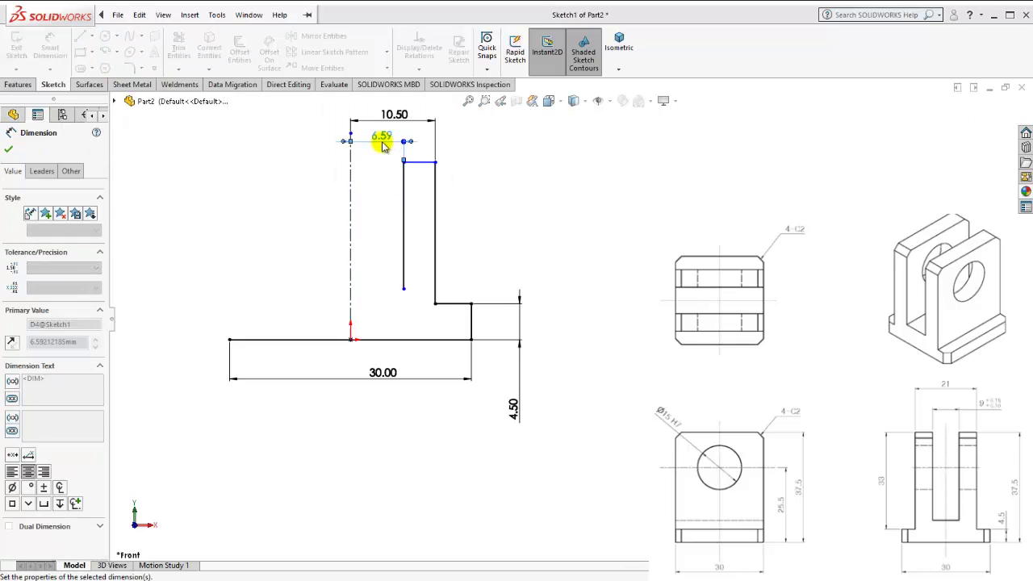
{"action": "type", "text": "4.5"}
{"action": "key", "text": "Return"}
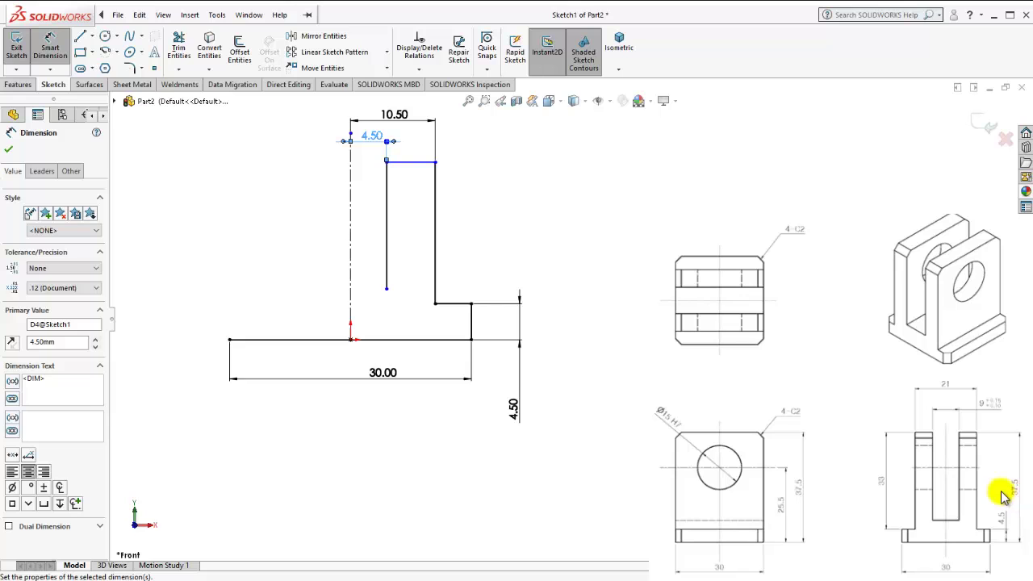
- Set the overall profile height to 37.5 mm
{"action": "left_click", "coordinate": [420, 166]}
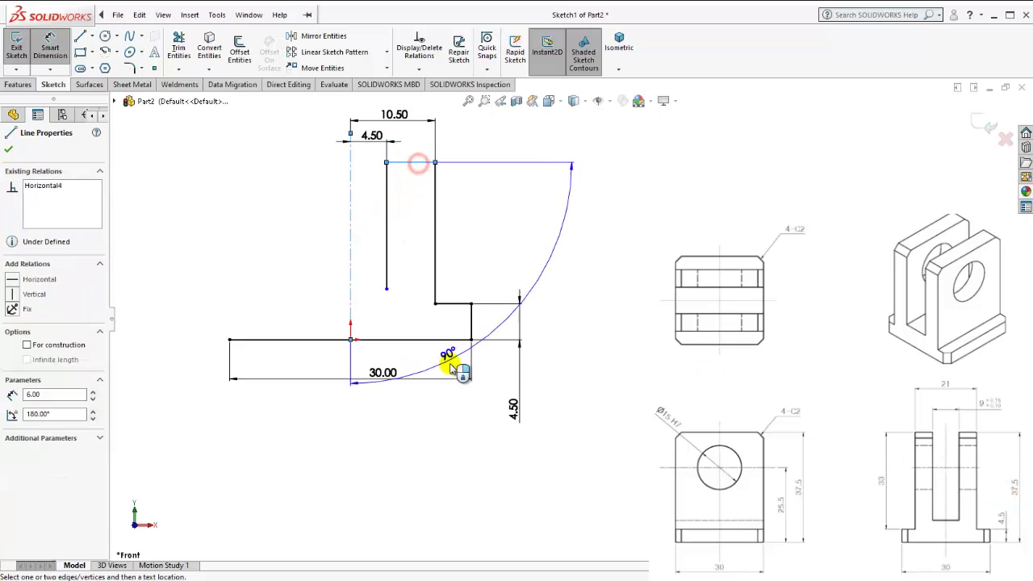
{"action": "left_click", "coordinate": [443, 340]}
{"action": "left_click", "coordinate": [597, 275]}
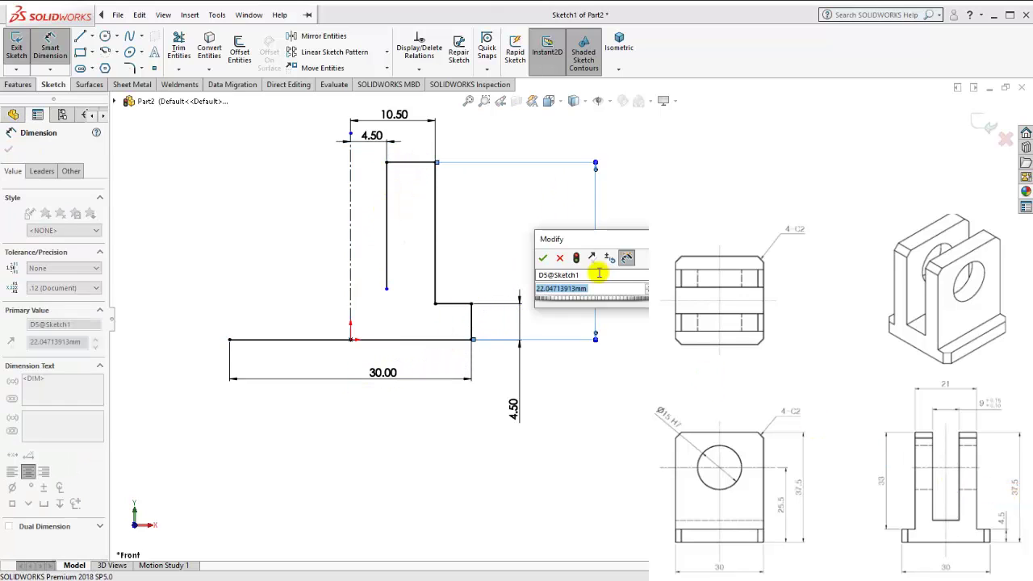
{"action": "type", "text": "37.5"}
{"action": "key", "text": "Return"}
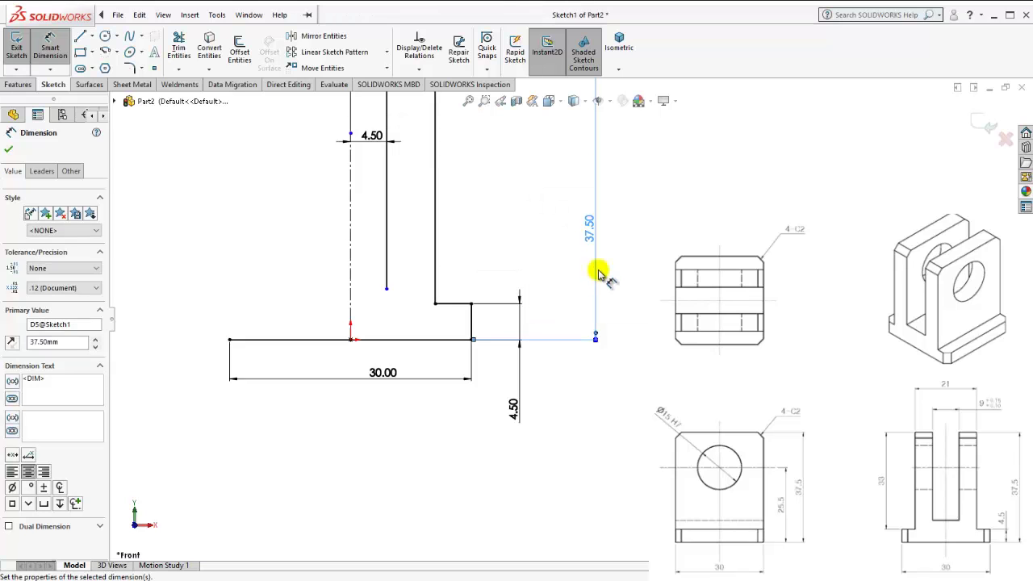
{"action": "key", "text": "f"}
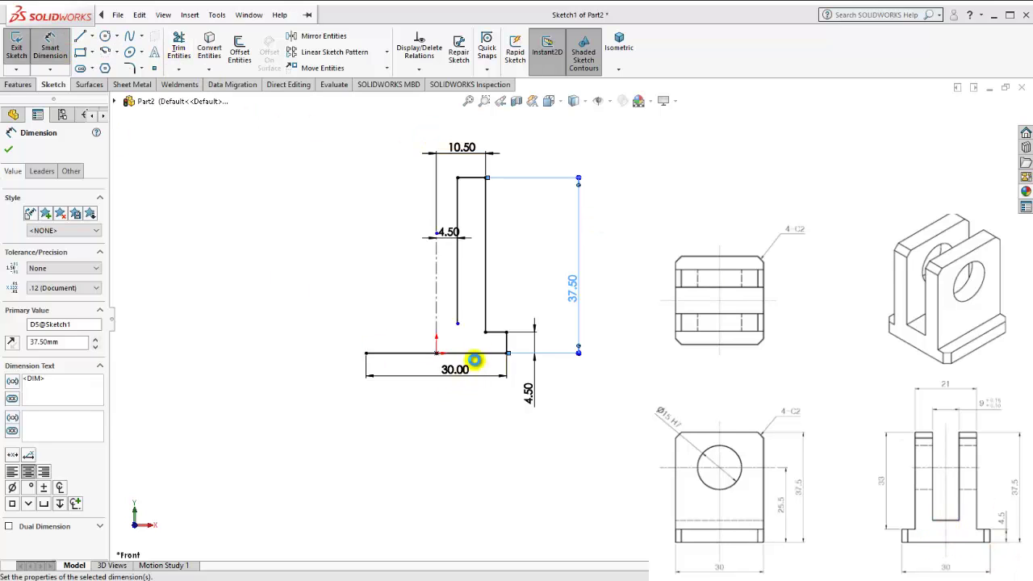
- Dimension the step height between the inner step and bottom line as 9 mm
{"action": "left_click", "coordinate": [458, 322]}
{"action": "left_click", "coordinate": [458, 353]}
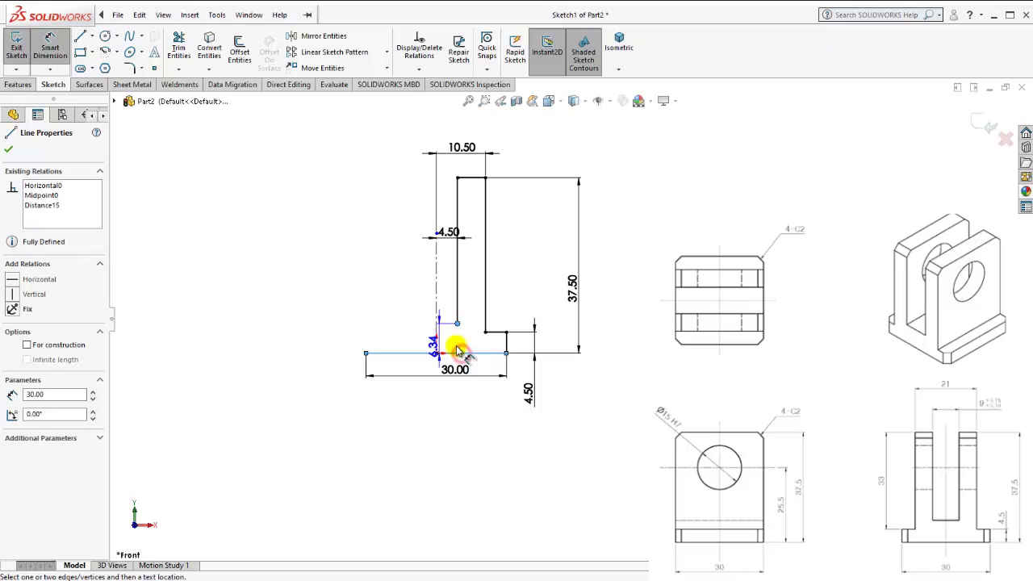
{"action": "left_click", "coordinate": [563, 346]}
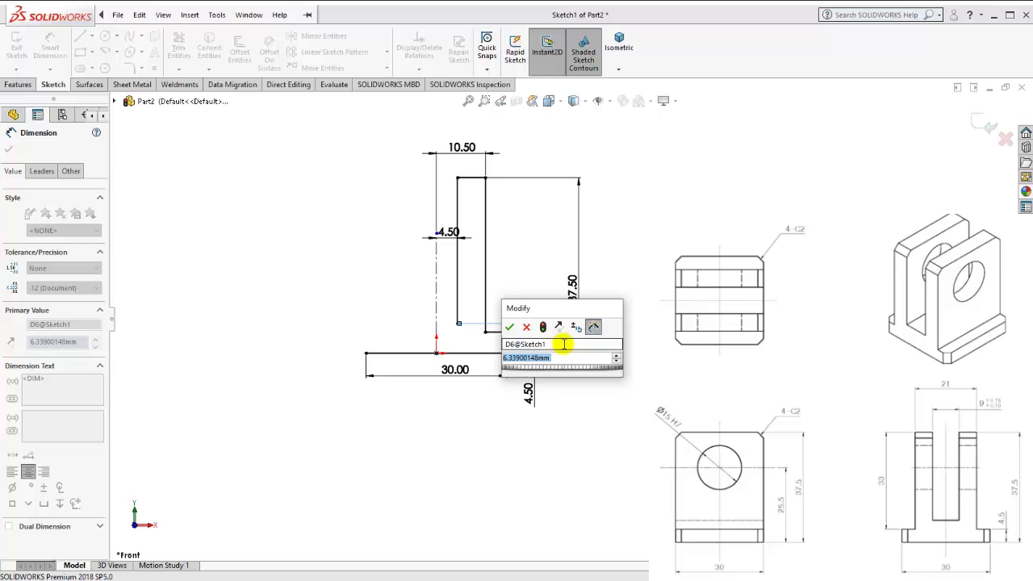
{"action": "type", "text": "9"}
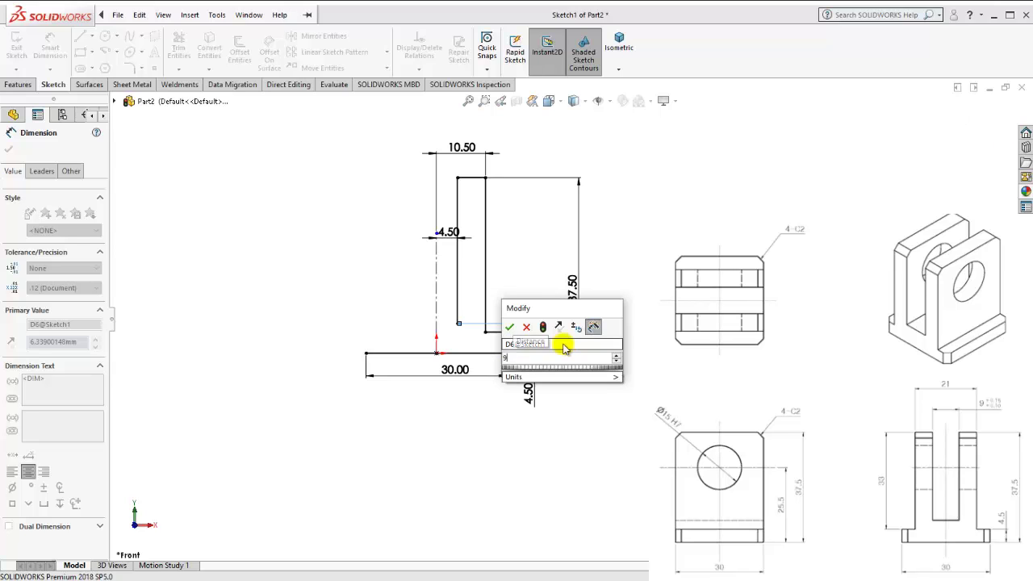
{"action": "key", "text": "Return"}
{"action": "left_click", "coordinate": [388, 224]}
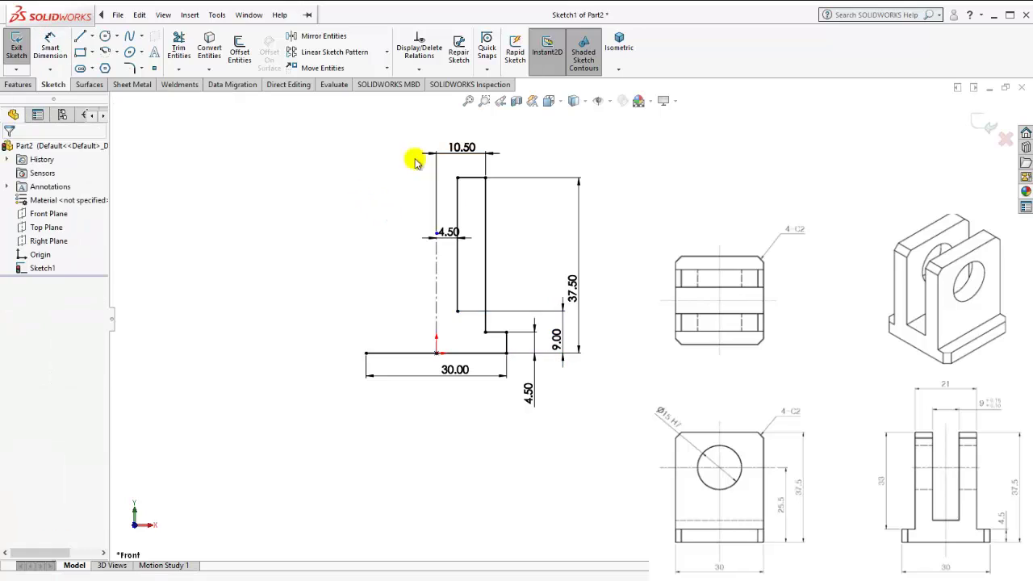
- Mirror the five half-profile lines about the centreline
{"action": "left_click", "coordinate": [307, 36]}
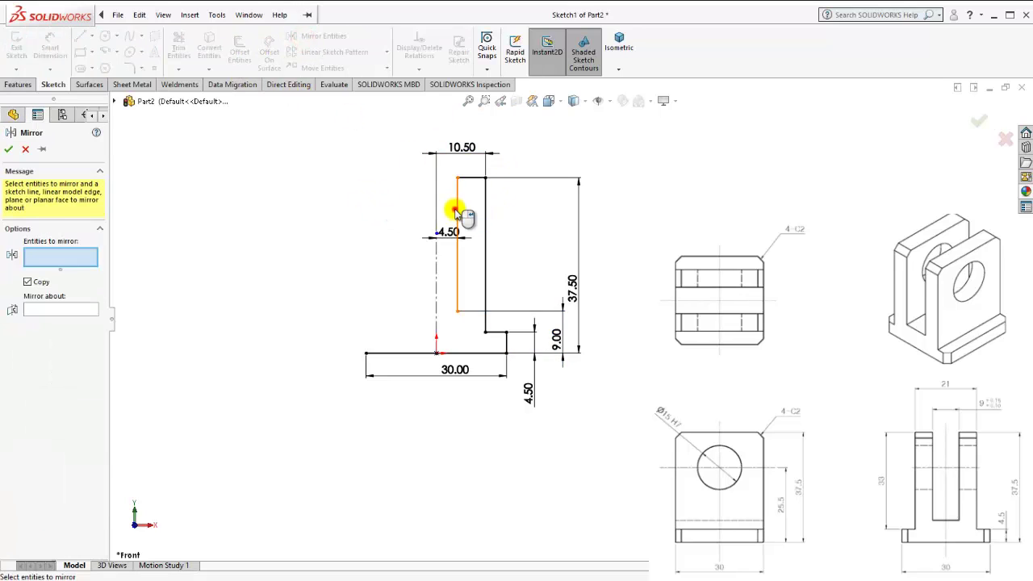
{"action": "left_click", "coordinate": [456, 211]}
{"action": "left_click", "coordinate": [466, 178]}
{"action": "left_click", "coordinate": [484, 215]}
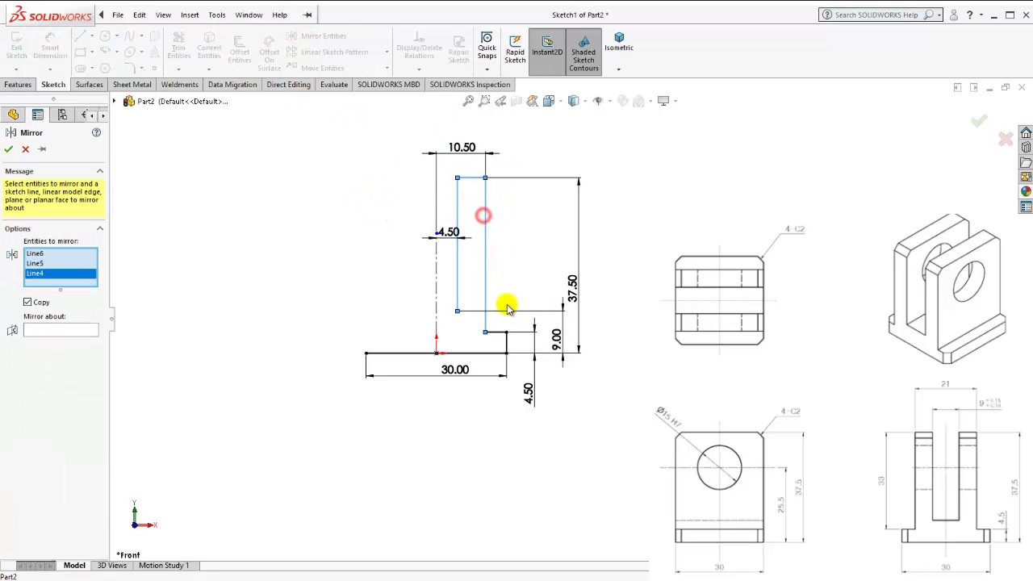
{"action": "left_click", "coordinate": [496, 331]}
{"action": "left_click", "coordinate": [506, 342]}
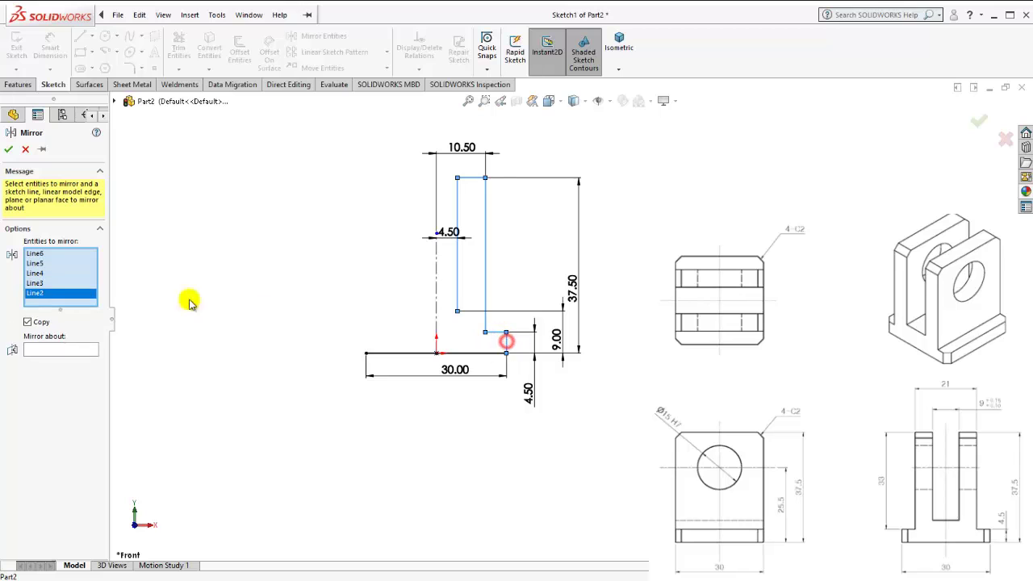
{"action": "left_click", "coordinate": [81, 350]}
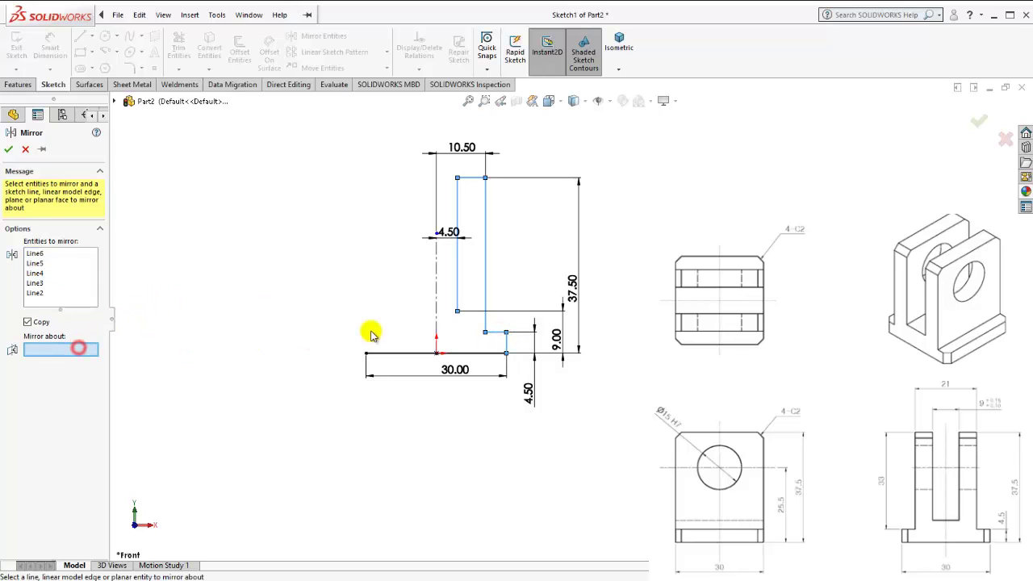
{"action": "left_click", "coordinate": [436, 288]}
{"action": "left_click", "coordinate": [9, 149]}
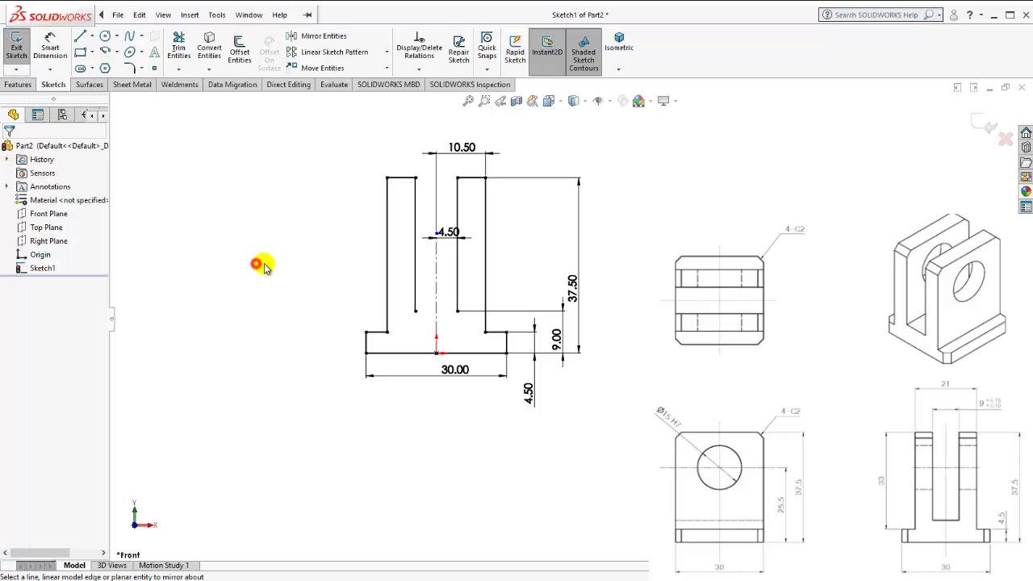
- Draw a line joining the two inner bottom vertices to close the slot floor
{"action": "left_click", "coordinate": [80, 39]}
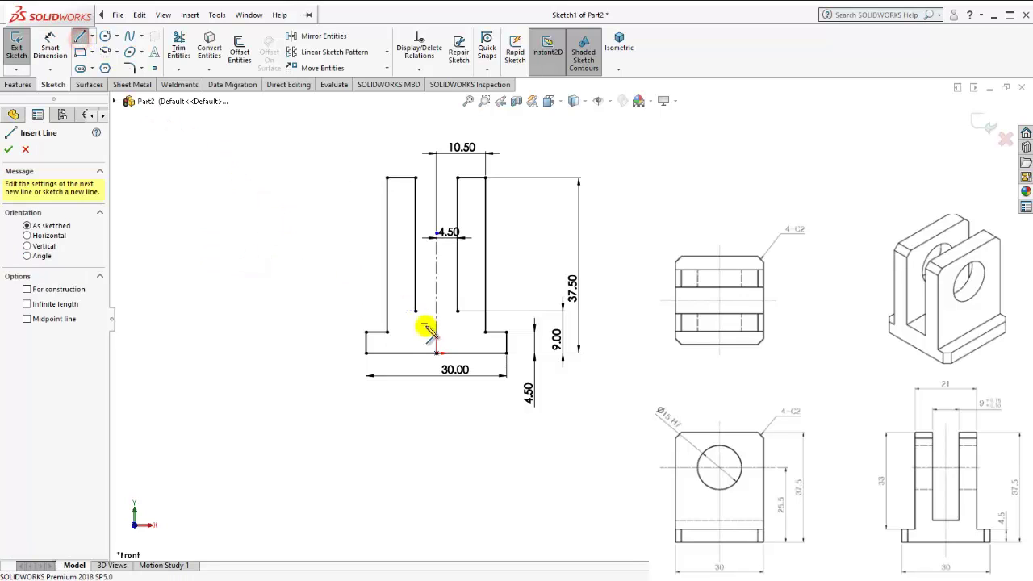
{"action": "left_click", "coordinate": [416, 310]}
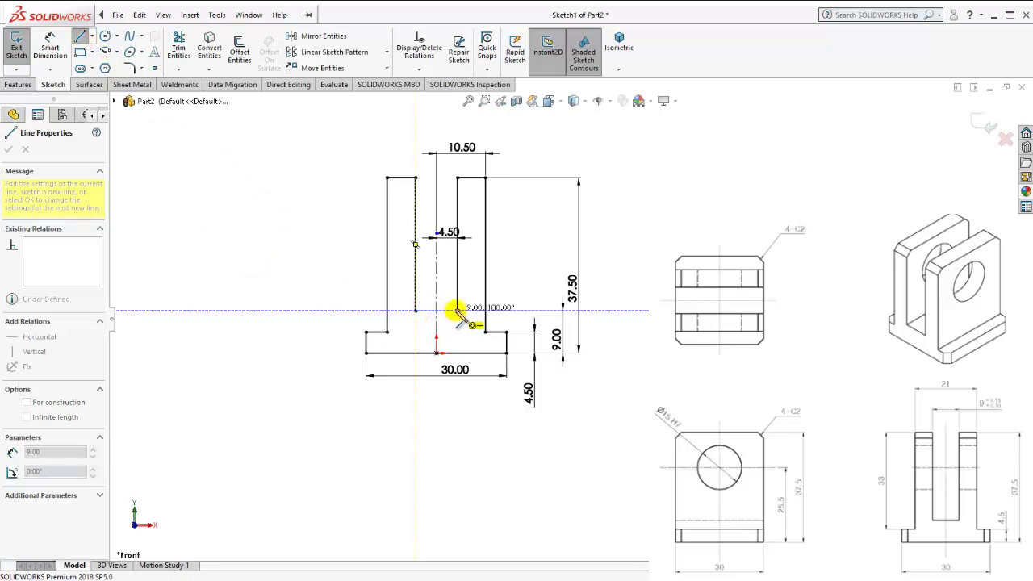
{"action": "left_click", "coordinate": [457, 311]}
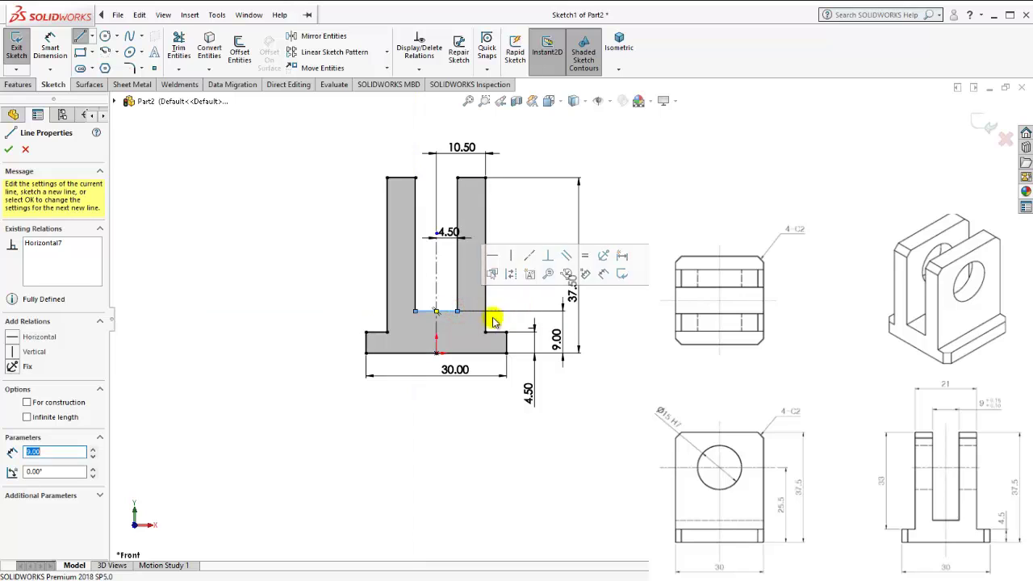
- Switch to isometric view, confirm the 9.00 line length and close Line Properties
{"action": "left_click", "coordinate": [618, 45]}
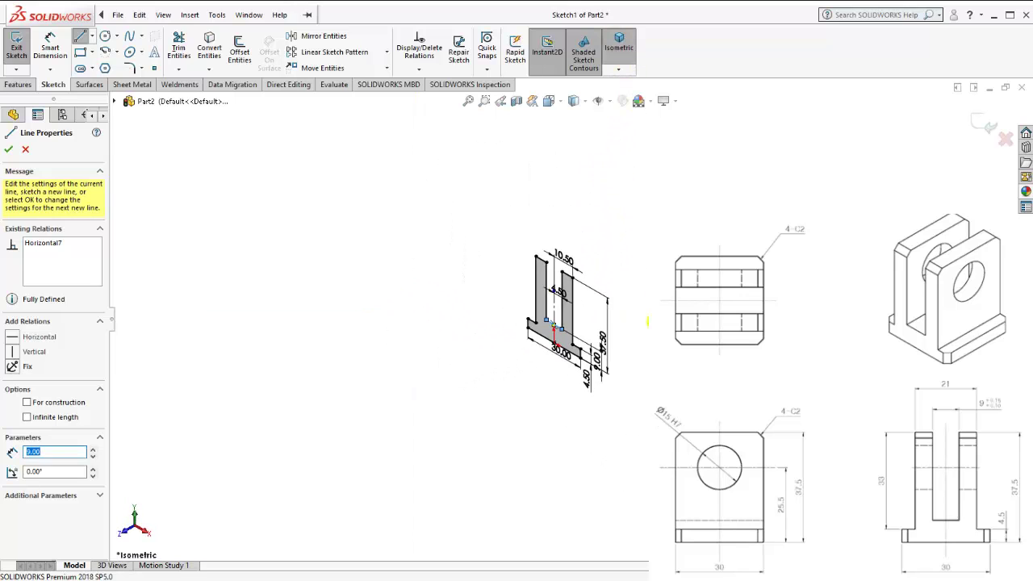
{"action": "scroll", "coordinate": [633, 318], "scroll_direction": "down", "scroll_amount": 2}
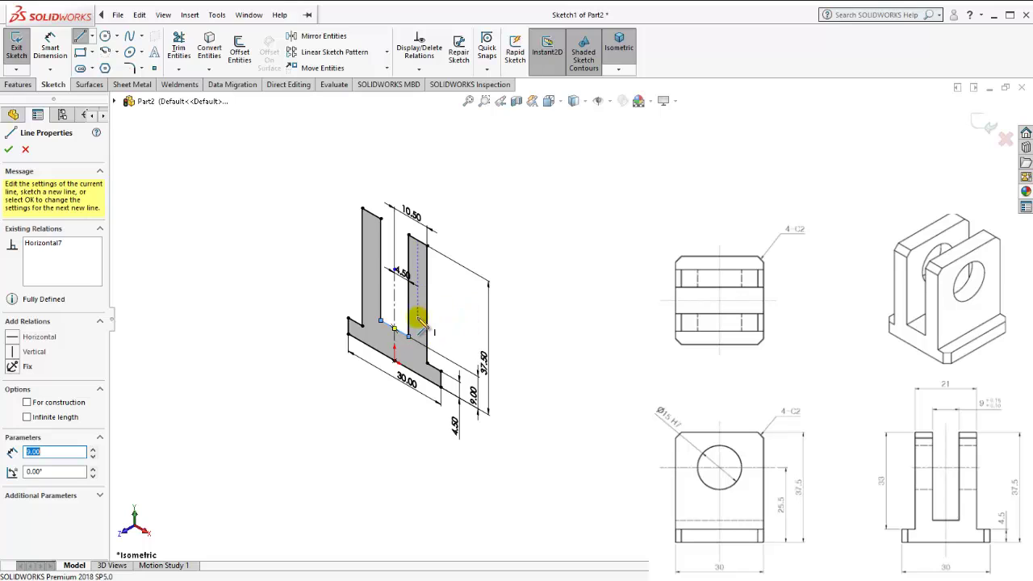
{"action": "scroll", "coordinate": [417, 322], "scroll_direction": "down", "scroll_amount": 1}
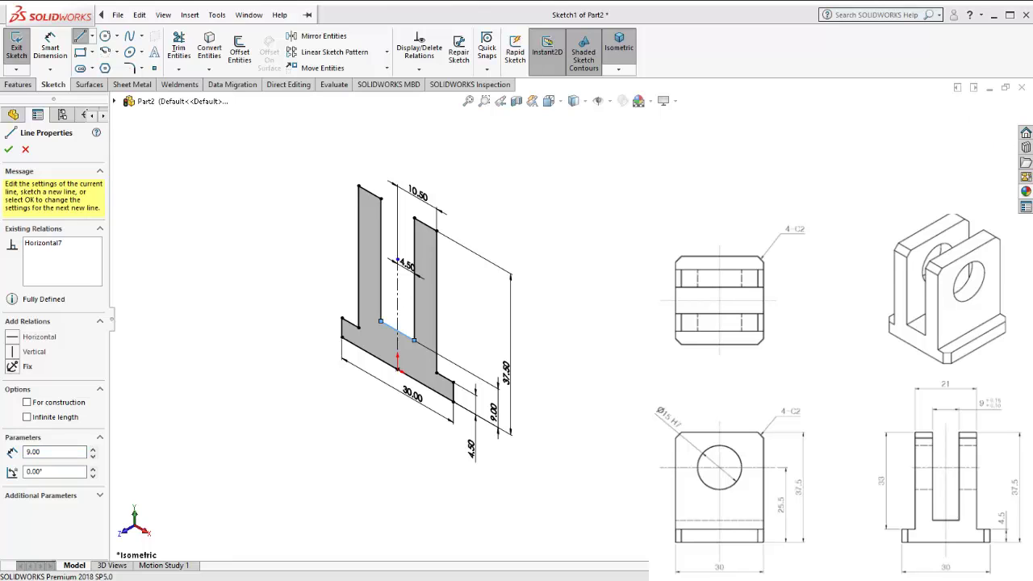
{"action": "left_click", "coordinate": [721, 563]}
{"action": "left_click", "coordinate": [24, 150]}
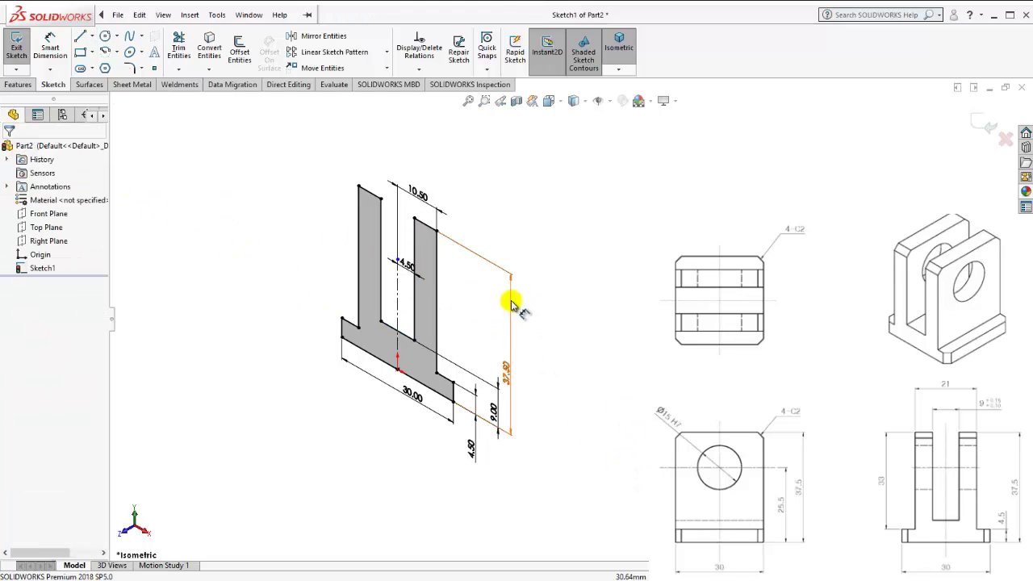
{"action": "left_click", "coordinate": [719, 568]}
{"action": "scroll", "coordinate": [718, 568], "scroll_direction": "up", "scroll_amount": 3}
{"action": "scroll", "coordinate": [734, 528], "scroll_direction": "down", "scroll_amount": 2}
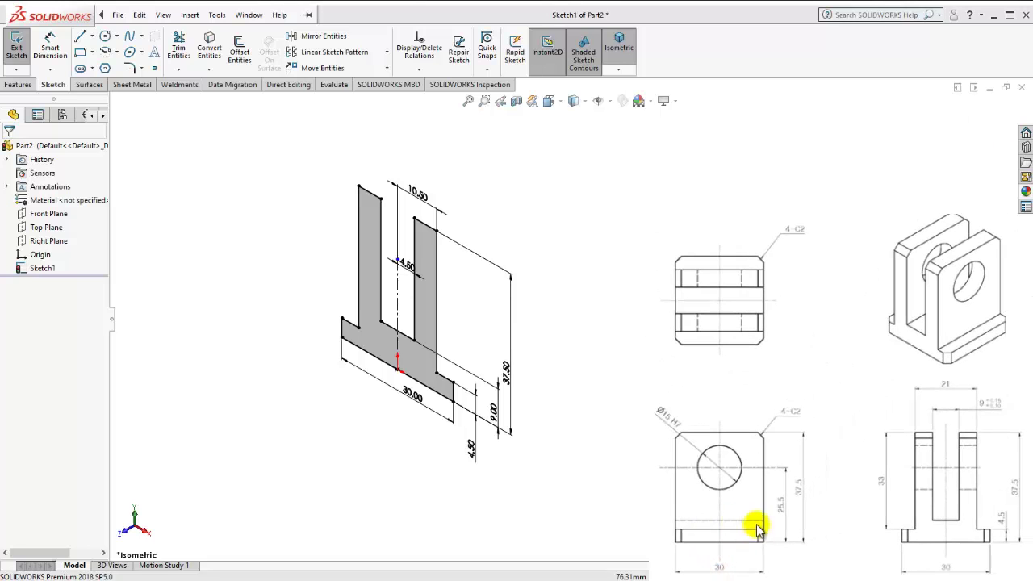
{"action": "left_click", "coordinate": [18, 84]}
- Extrude the U-profile 30 mm with a Mid Plane end condition
{"action": "left_click", "coordinate": [21, 48]}
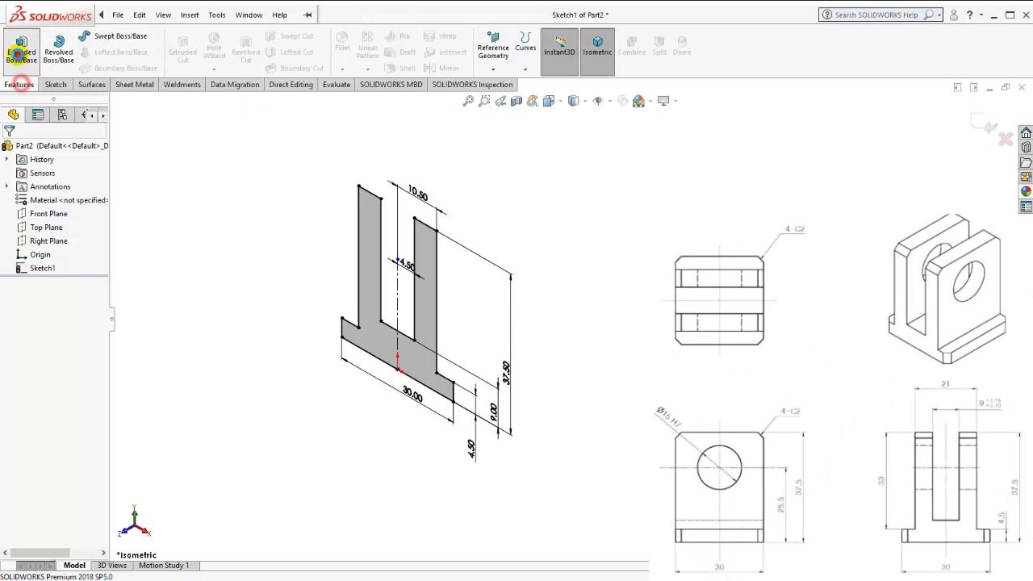
{"action": "left_click", "coordinate": [396, 323]}
{"action": "left_click", "coordinate": [32, 222]}
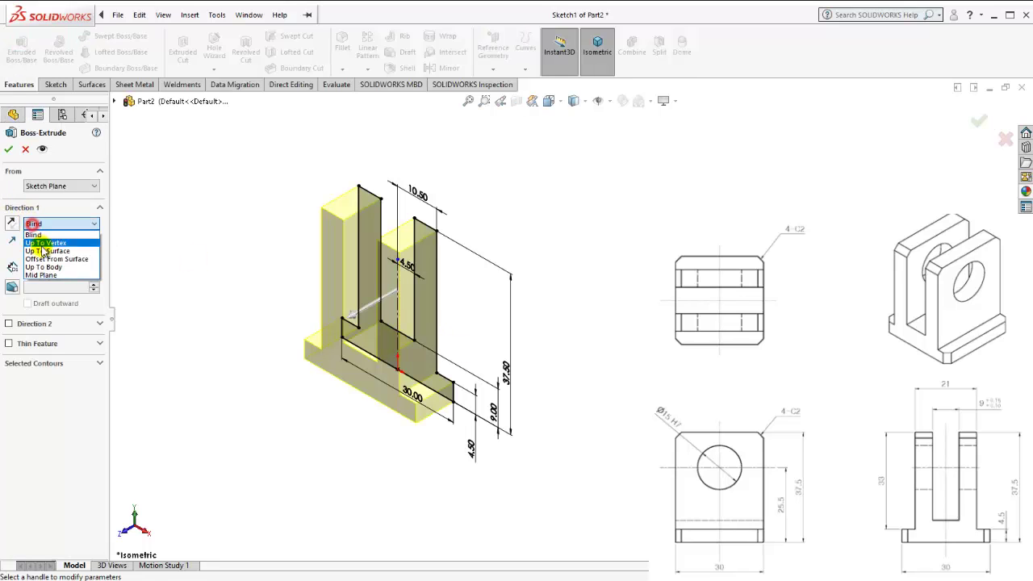
{"action": "left_click", "coordinate": [37, 270]}
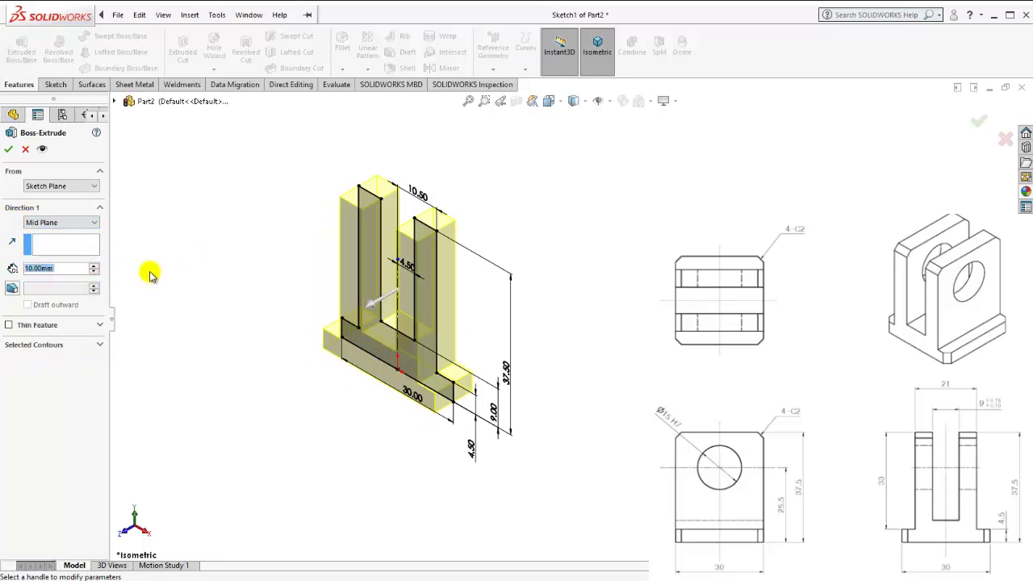
{"action": "type", "text": "30"}
{"action": "key", "text": "Return"}
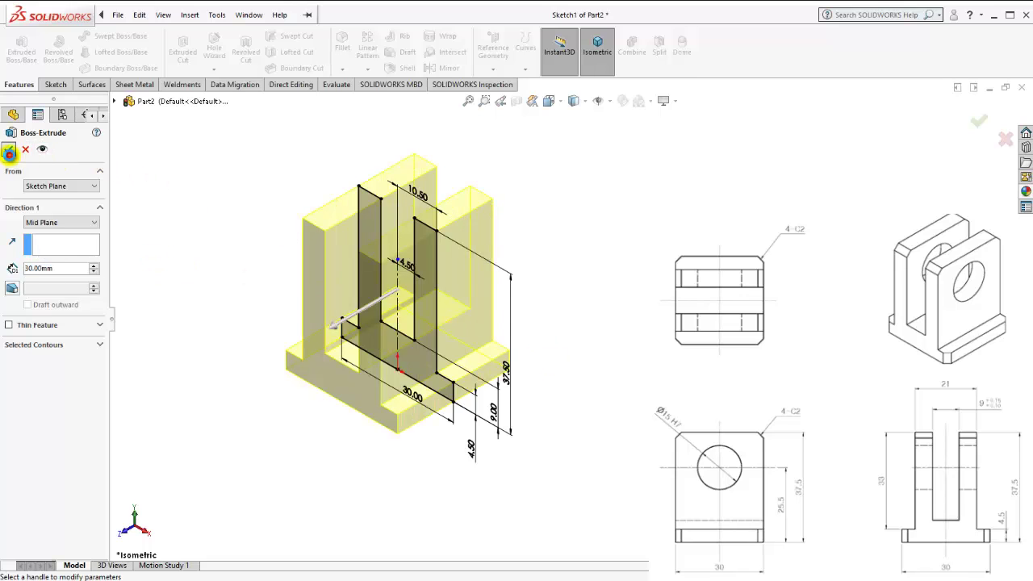
{"action": "left_click", "coordinate": [9, 153]}
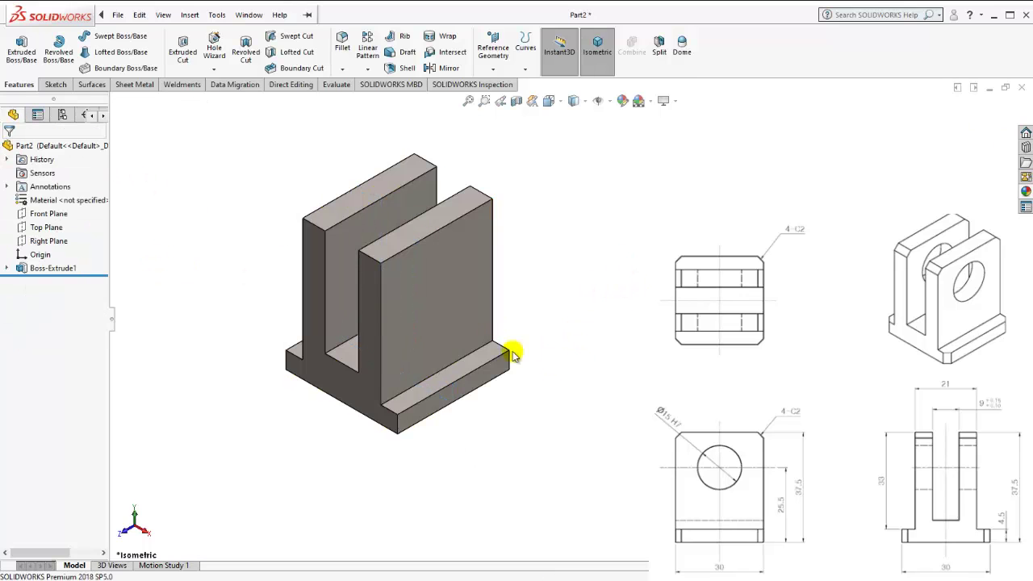
- Start a new sketch on the upright's front face, viewed normal to it
{"action": "mouse_move", "coordinate": [489, 365]}
{"action": "middle_mouse_down"}
{"action": "mouse_move", "coordinate": [404, 265]}
{"action": "mouse_move", "coordinate": [535, 269]}
{"action": "mouse_move", "coordinate": [503, 249]}
{"action": "mouse_move", "coordinate": [477, 299]}
{"action": "mouse_move", "coordinate": [484, 341]}
{"action": "mouse_move", "coordinate": [457, 330]}
{"action": "middle_mouse_up"}
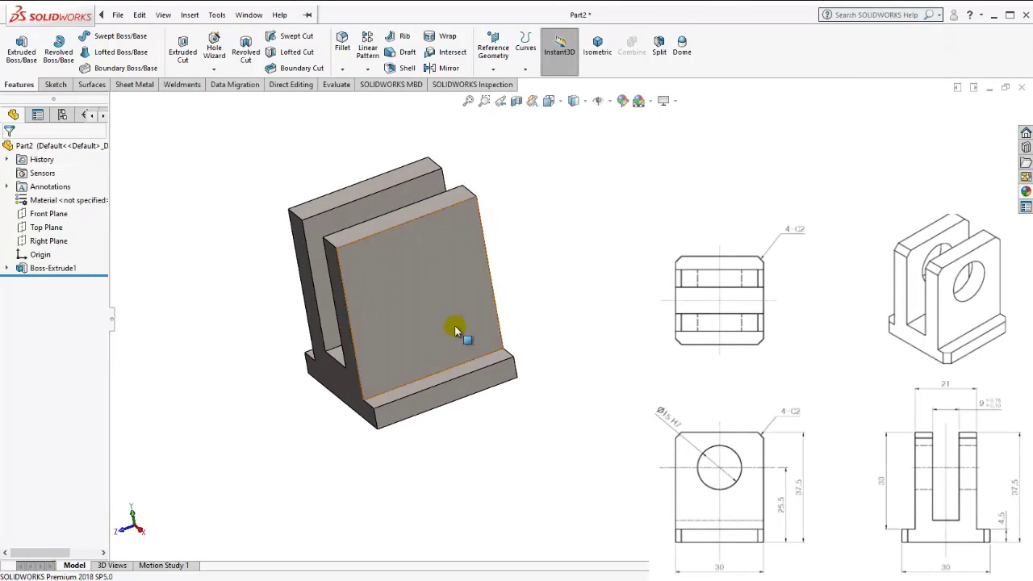
{"action": "left_click", "coordinate": [447, 307]}
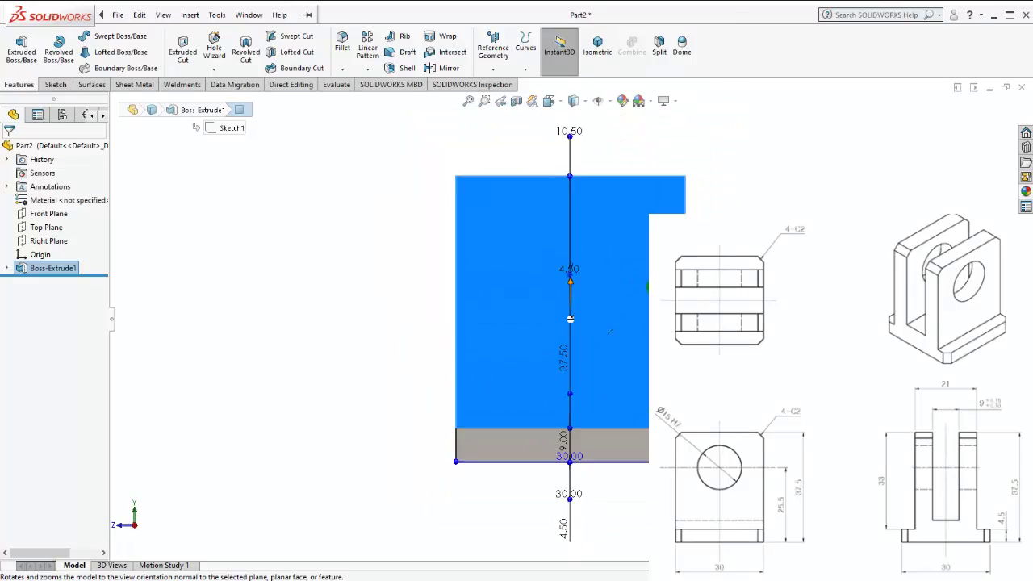
{"action": "left_click", "coordinate": [508, 286]}
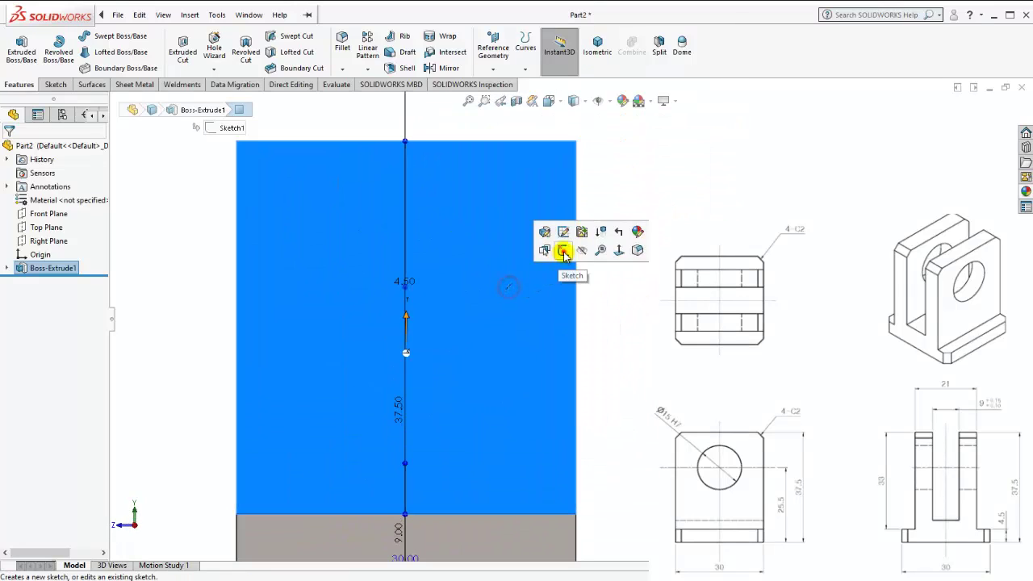
{"action": "left_click", "coordinate": [562, 249]}
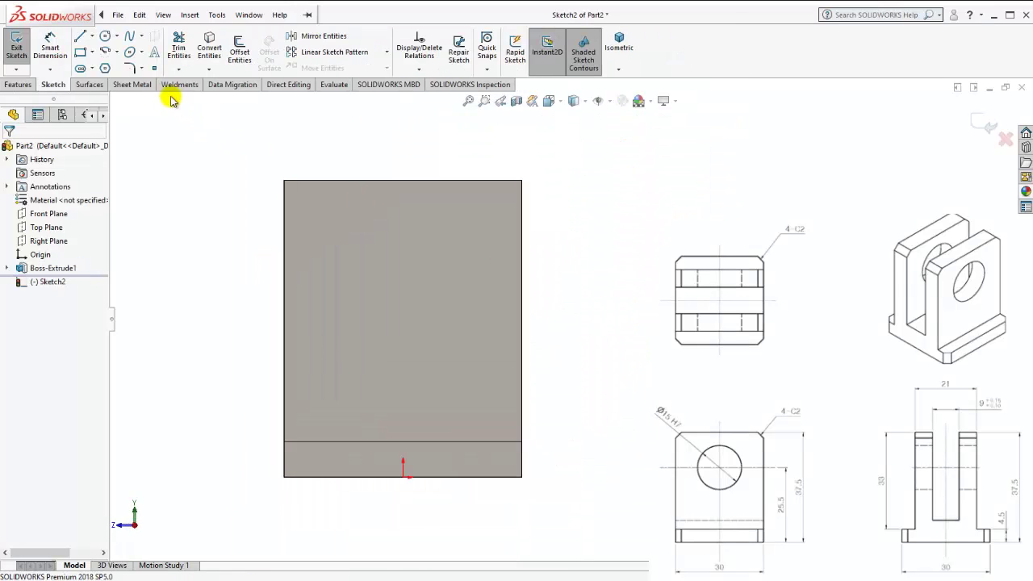
- Draw a circle on the arm face and dimension its diameter to 15 mm
{"action": "left_click", "coordinate": [106, 38]}
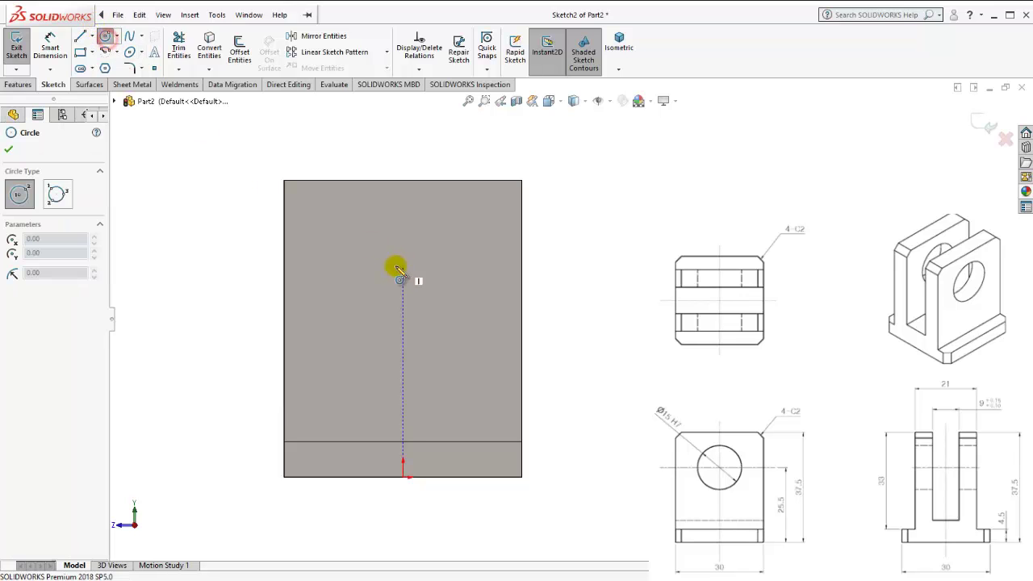
{"action": "left_click", "coordinate": [402, 258]}
{"action": "left_click", "coordinate": [368, 224]}
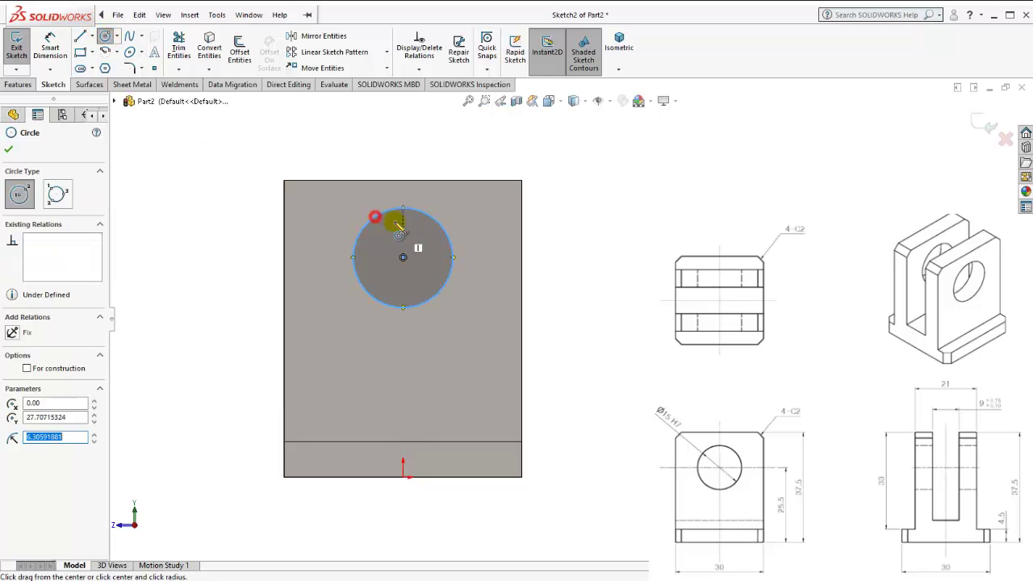
{"action": "key", "text": "Escape"}
{"action": "left_click", "coordinate": [71, 40]}
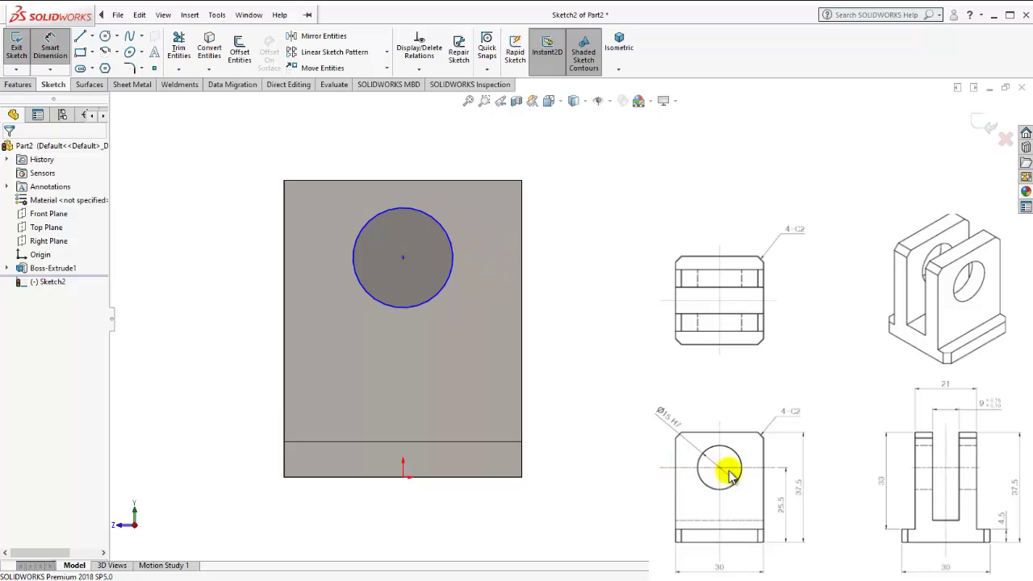
{"action": "left_click", "coordinate": [451, 219]}
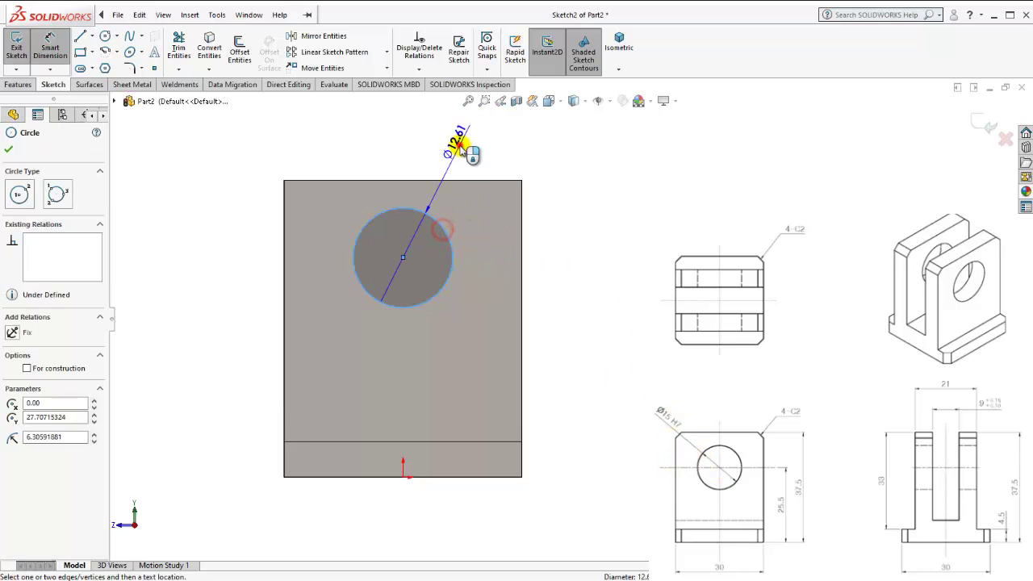
{"action": "left_click", "coordinate": [461, 143]}
{"action": "type", "text": "15"}
{"action": "key", "text": "Return"}
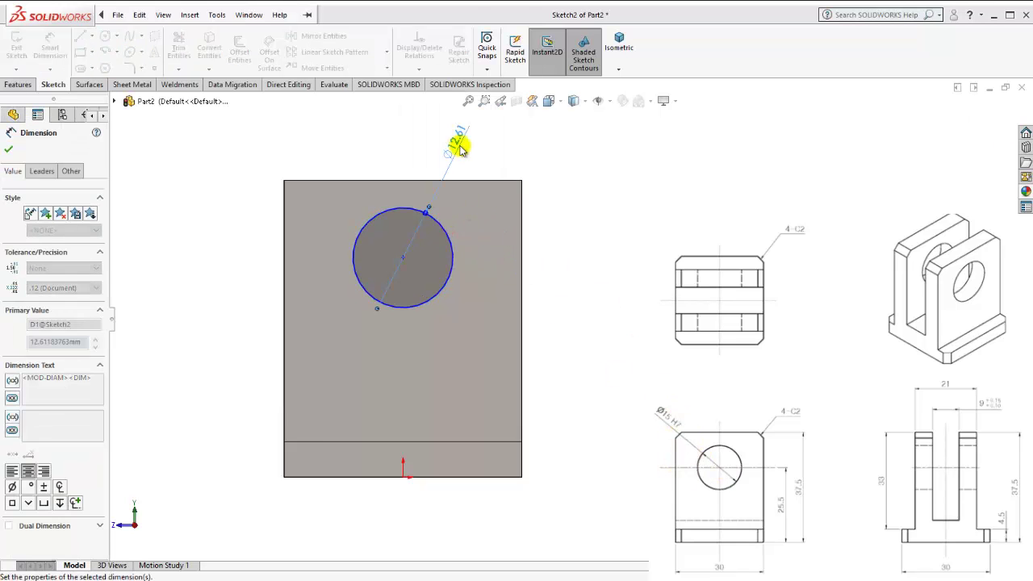
{"action": "key", "text": "Escape"}
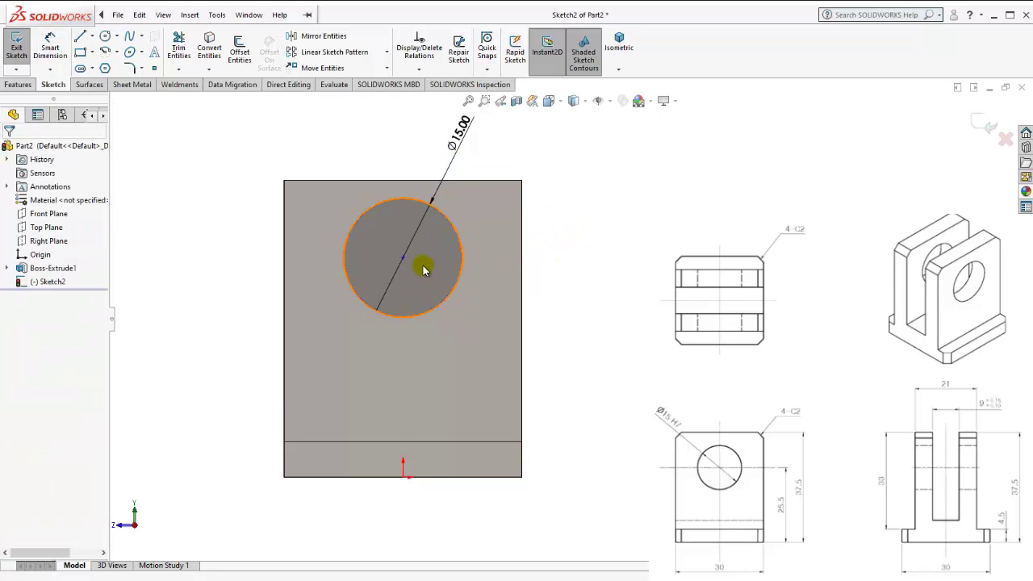
- Select the circle's centre point and the origin, then clear the selection
{"action": "left_click", "coordinate": [403, 258]}
{"action": "left_click", "coordinate": [406, 480], "text": "ctrl"}
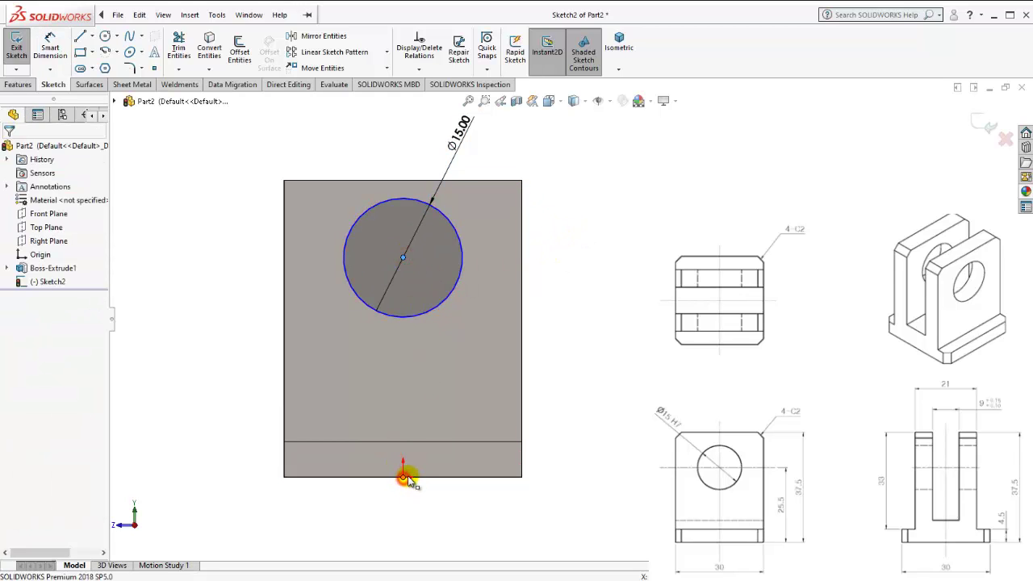
{"action": "left_click", "coordinate": [204, 383]}
{"action": "left_click", "coordinate": [50, 50]}
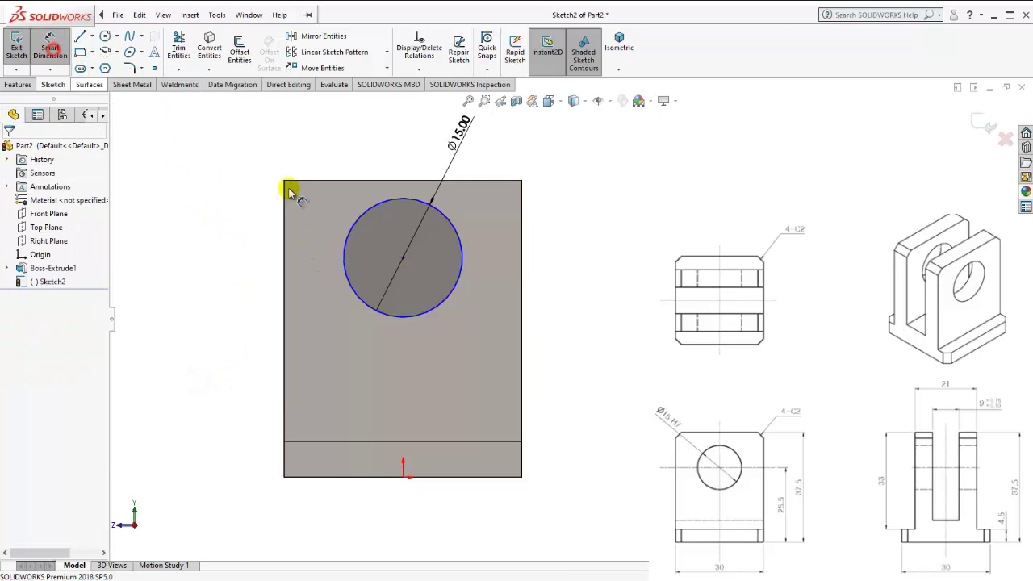
{"action": "key", "text": "Escape"}
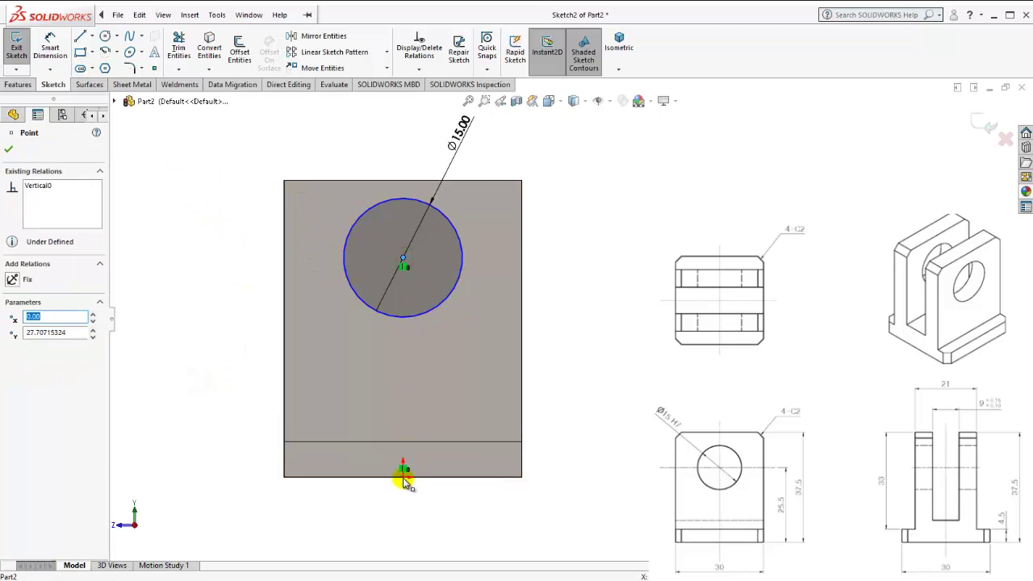
- Dimension the circle centre 25.5 mm above the bottom edge and return to isometric view
{"action": "left_click", "coordinate": [50, 50]}
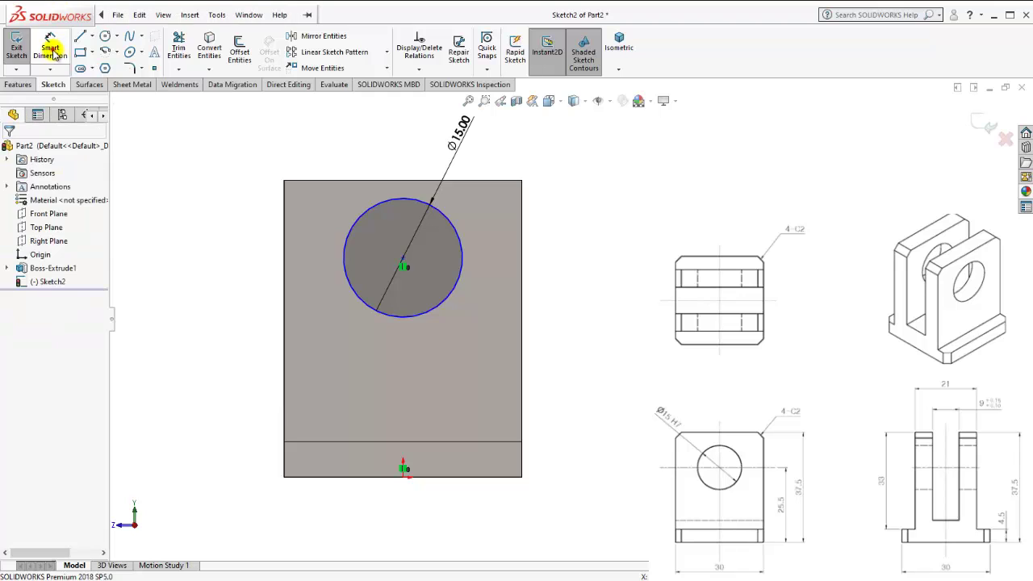
{"action": "left_click", "coordinate": [458, 281]}
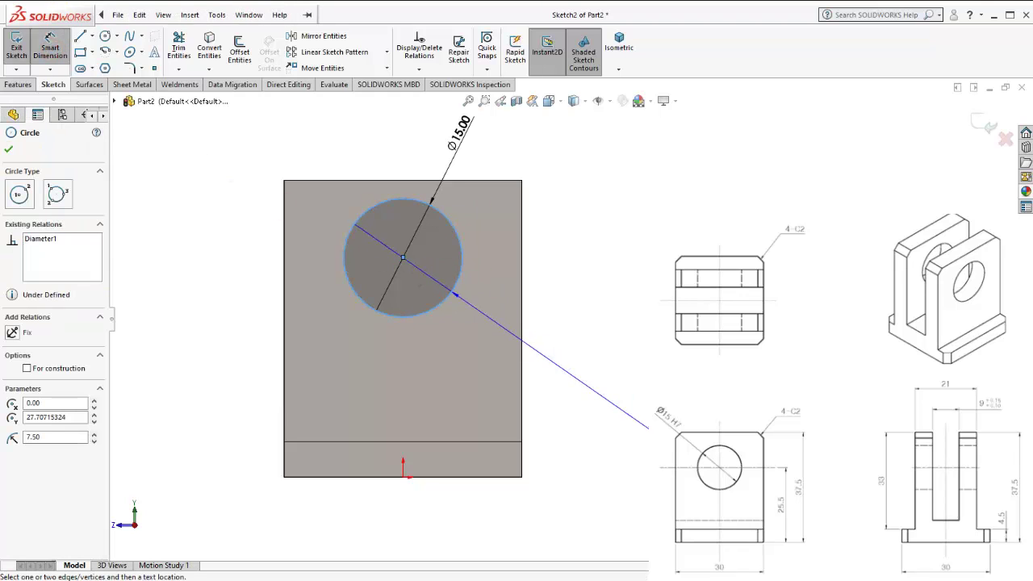
{"action": "left_click", "coordinate": [498, 477]}
{"action": "left_click", "coordinate": [601, 403]}
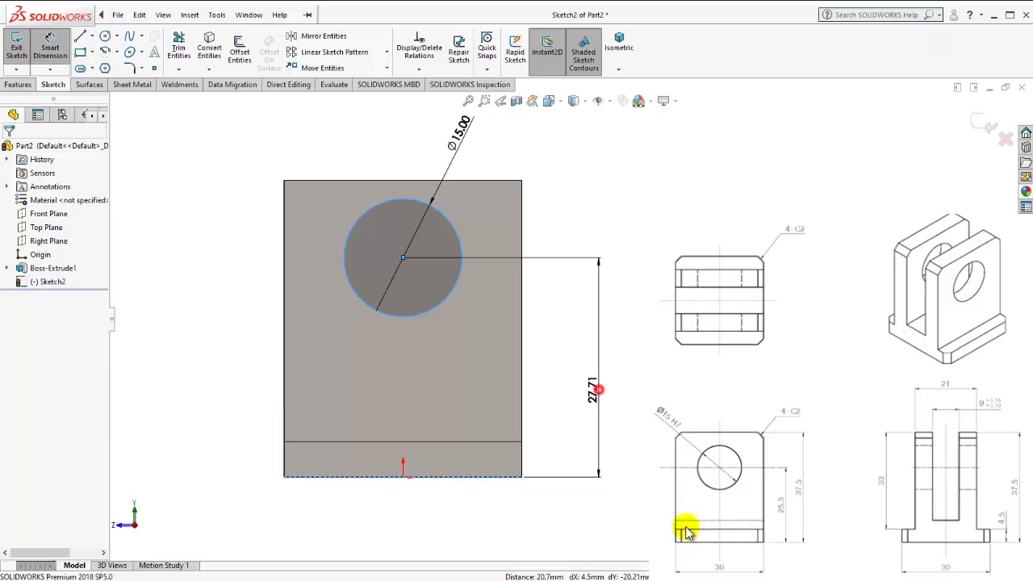
{"action": "left_click", "coordinate": [784, 505]}
{"action": "left_click", "coordinate": [592, 404]}
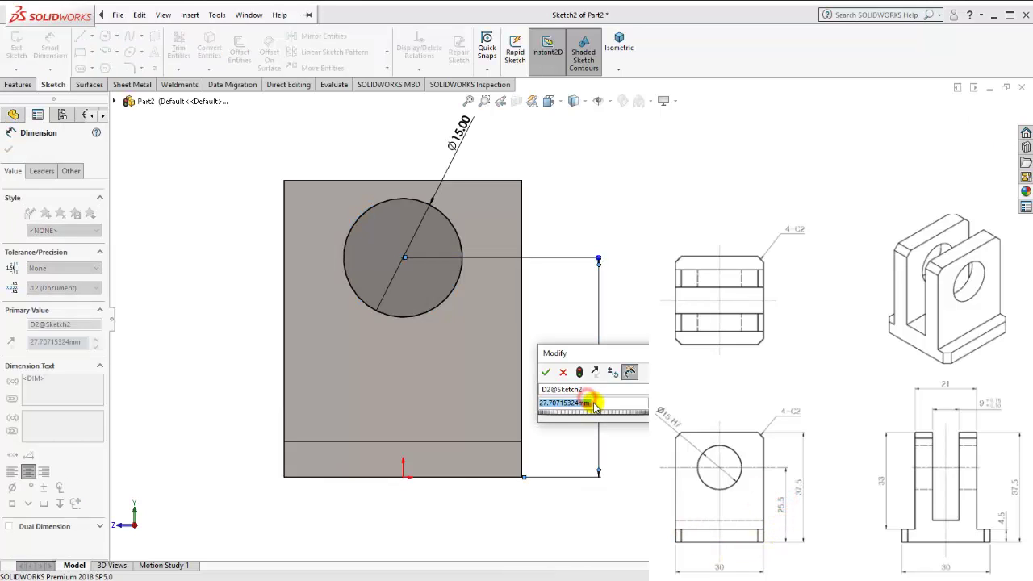
{"action": "type", "text": "25.5"}
{"action": "key", "text": "Return"}
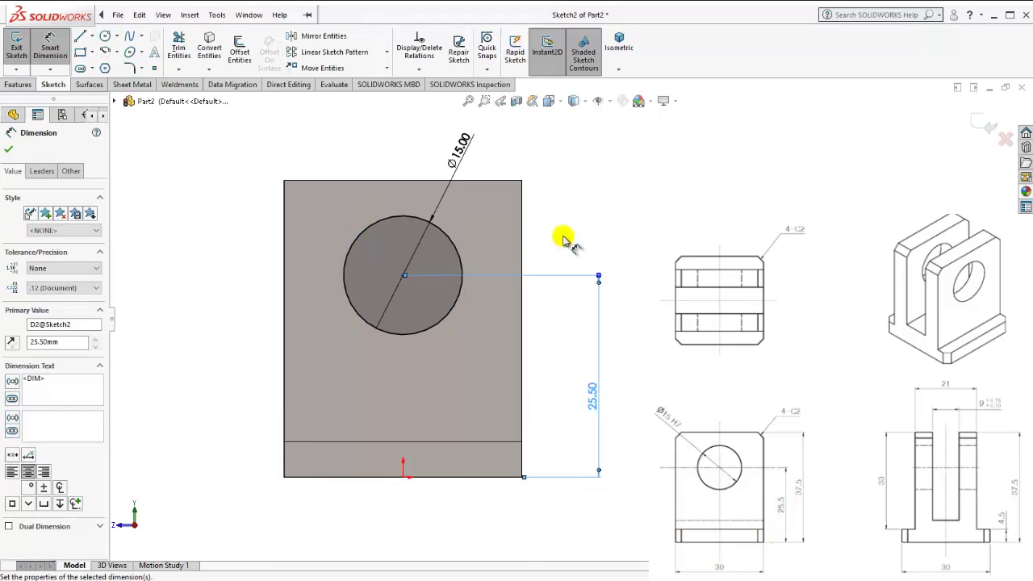
{"action": "left_click", "coordinate": [619, 42]}
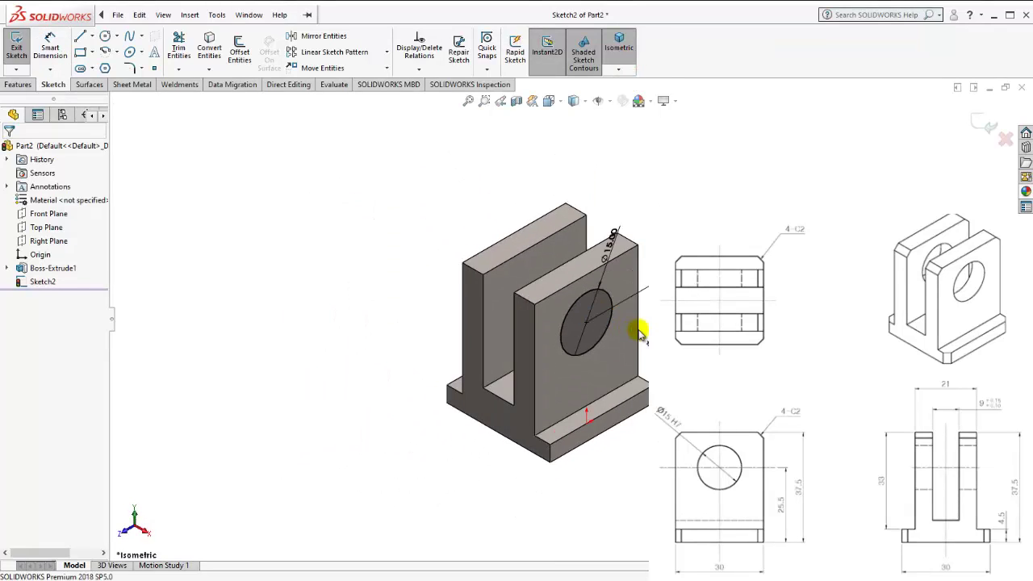
- Cut the Ø15 circle with a Through All extruded cut through both arms
{"action": "left_click", "coordinate": [6, 85]}
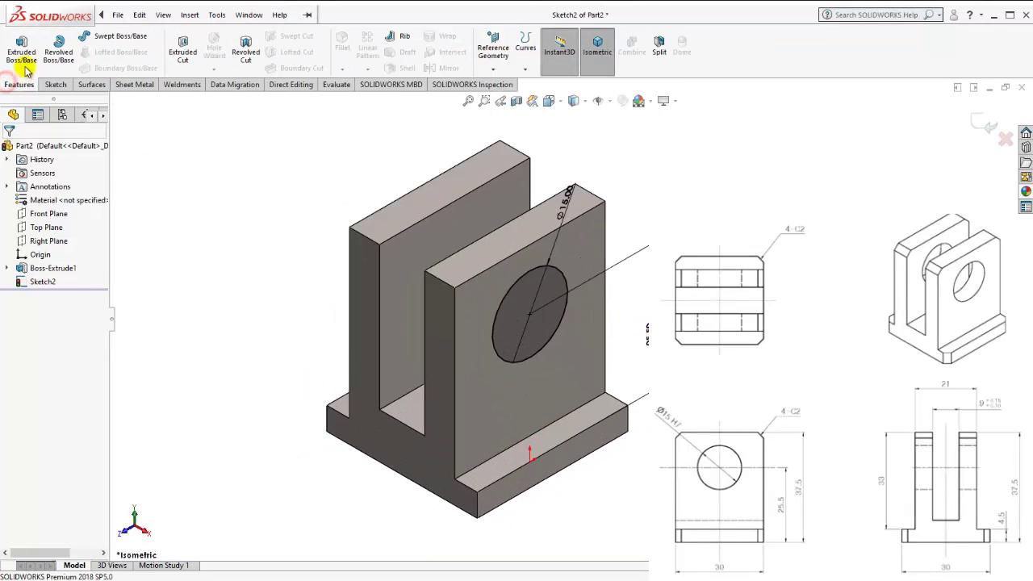
{"action": "left_click", "coordinate": [182, 49]}
{"action": "left_click", "coordinate": [57, 223]}
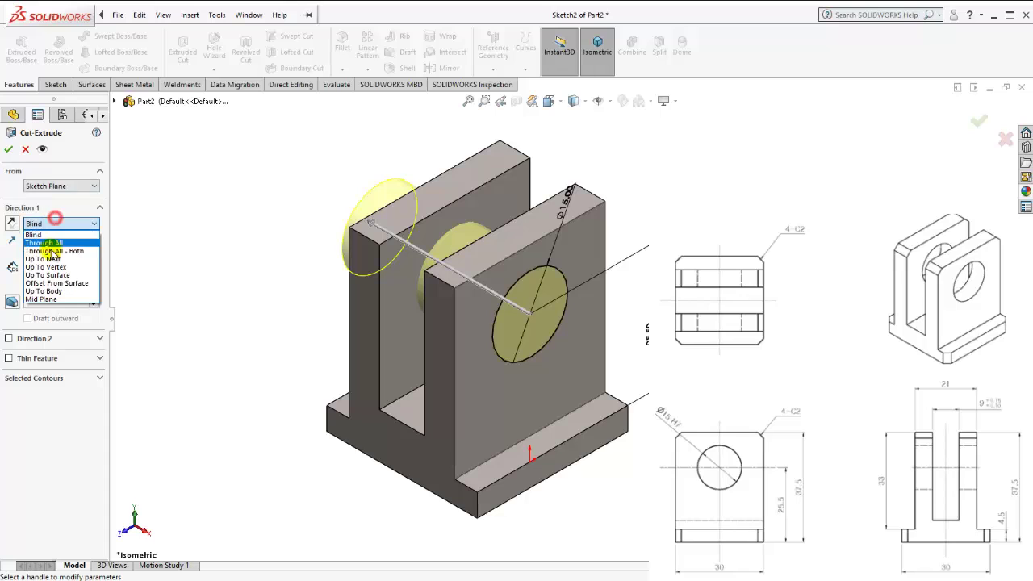
{"action": "left_click", "coordinate": [62, 243]}
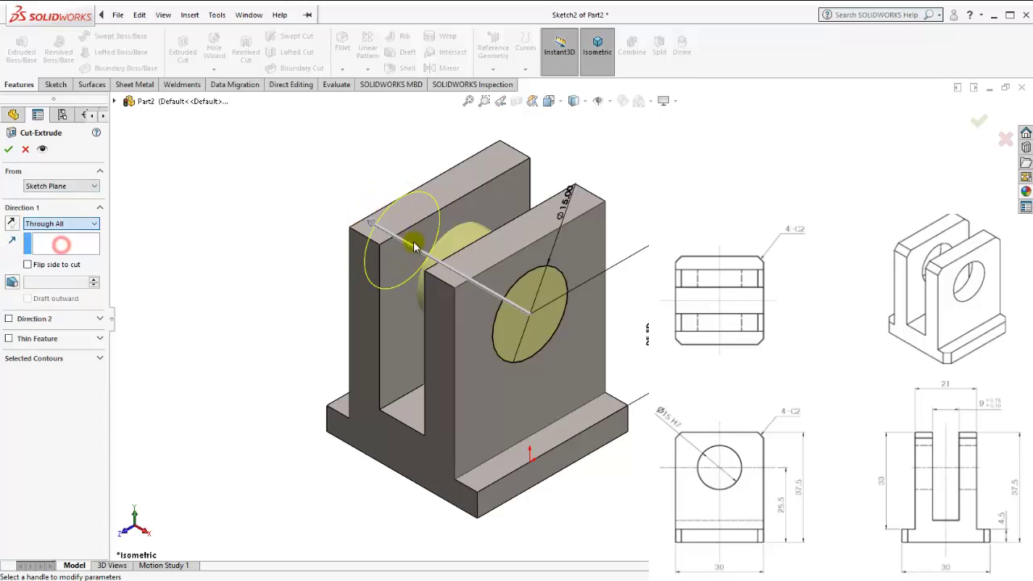
{"action": "left_click", "coordinate": [9, 149]}
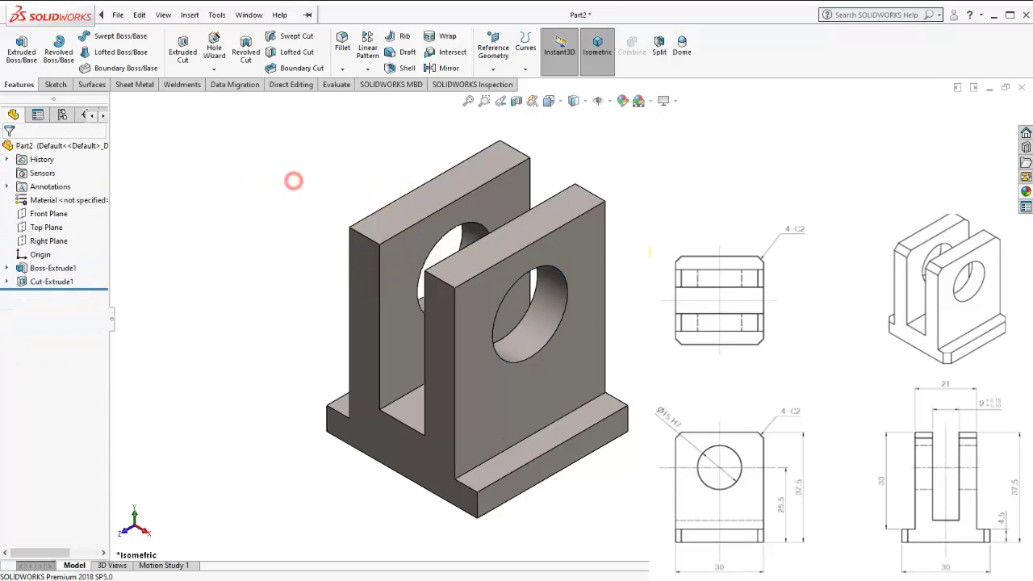
{"action": "scroll", "coordinate": [646, 303], "scroll_direction": "up", "scroll_amount": 3}
{"action": "scroll", "coordinate": [647, 302], "scroll_direction": "down", "scroll_amount": 2}
{"action": "scroll", "coordinate": [581, 302], "scroll_direction": "down", "scroll_amount": 1}
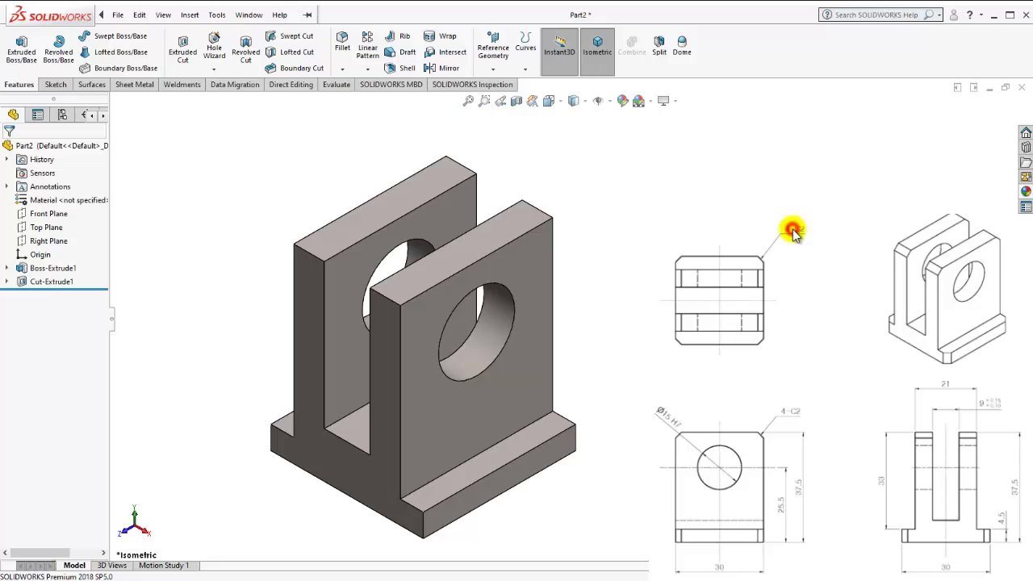
{"action": "left_click", "coordinate": [345, 70]}
- Start a 2 mm × 45° chamfer and pick the first four outer corner edges
{"action": "left_click", "coordinate": [363, 99]}
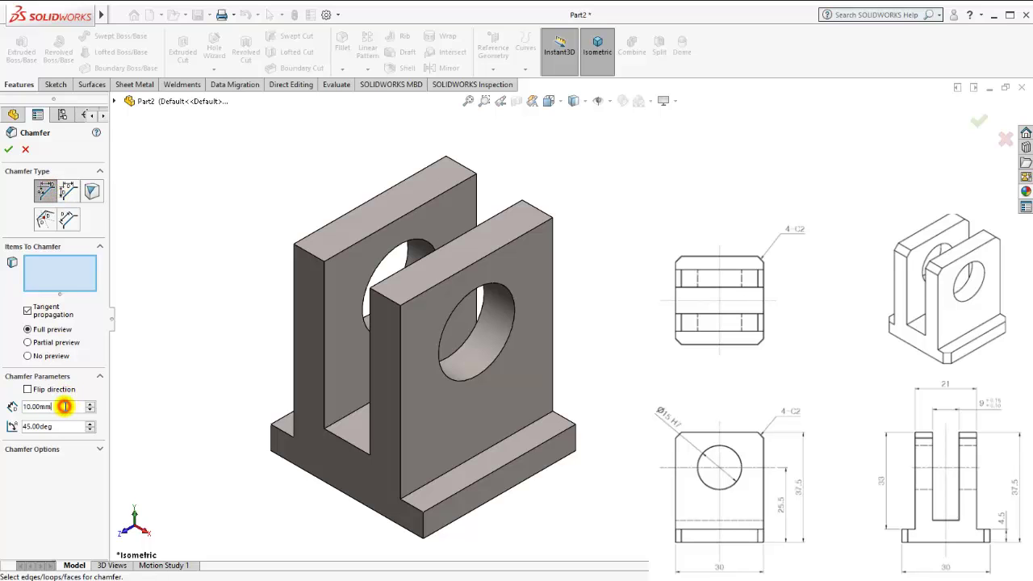
{"action": "type", "text": "2"}
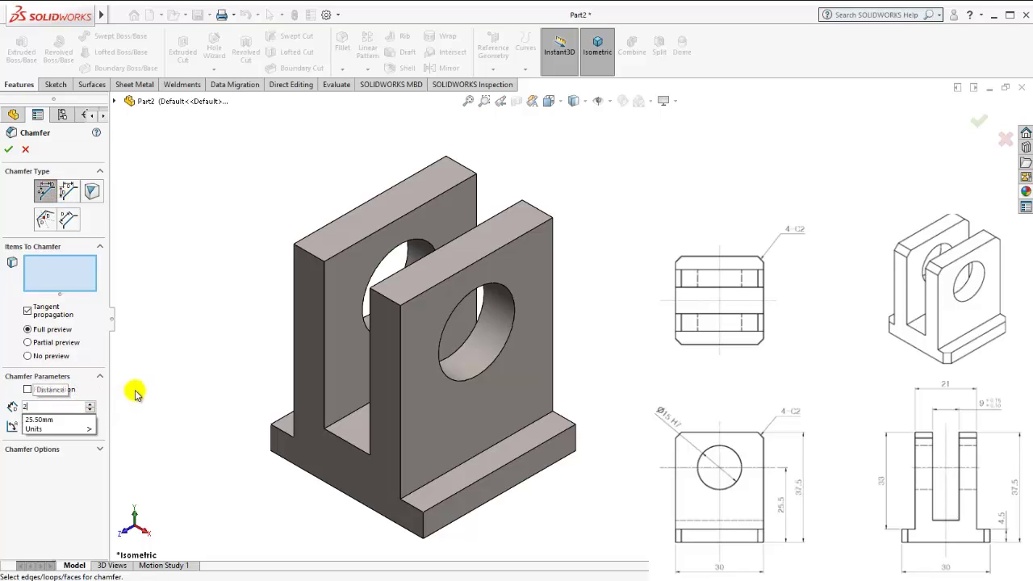
{"action": "left_click", "coordinate": [134, 388]}
{"action": "left_click", "coordinate": [387, 300]}
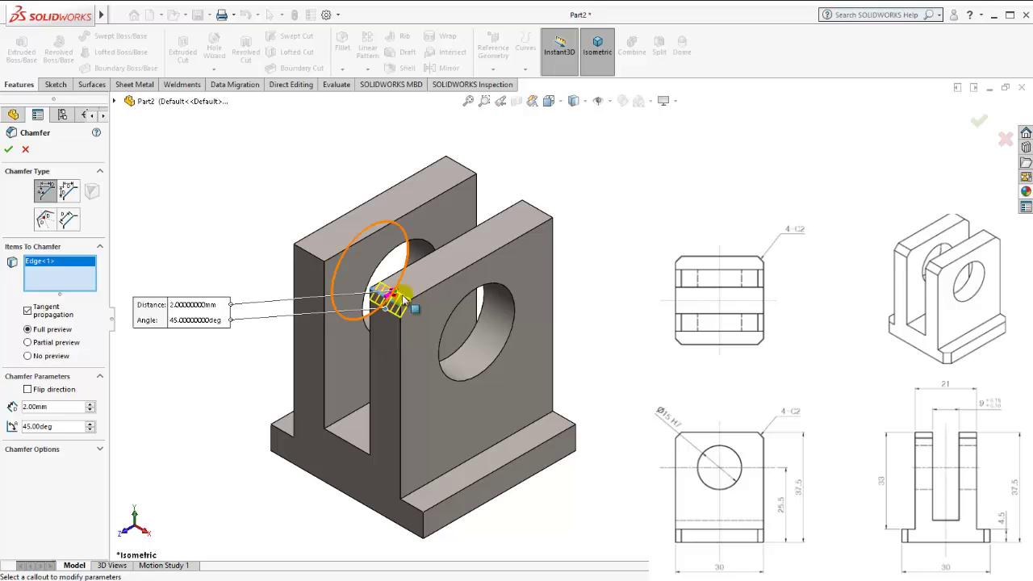
{"action": "left_click", "coordinate": [545, 216]}
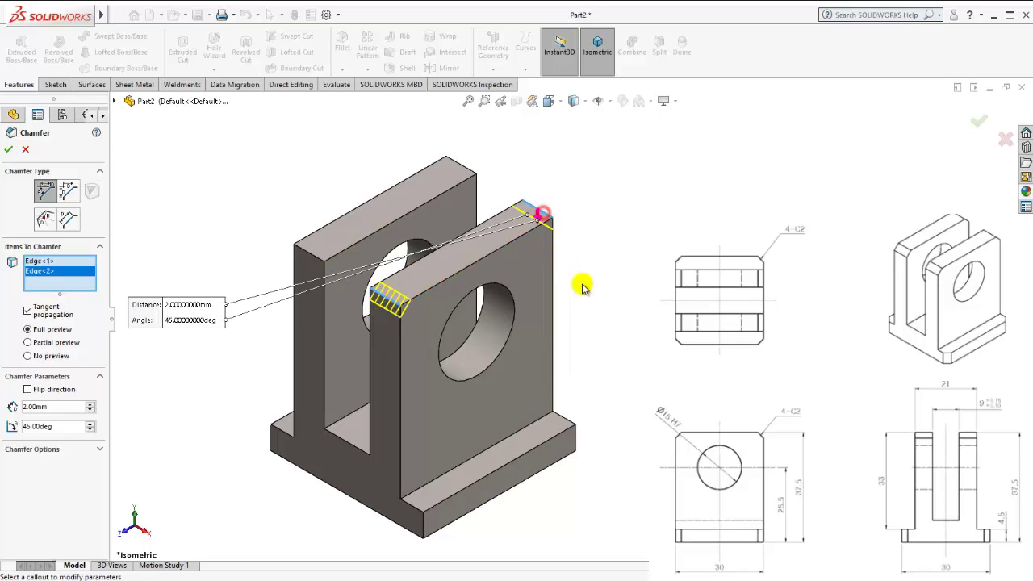
{"action": "left_click", "coordinate": [576, 437]}
{"action": "left_click", "coordinate": [426, 524]}
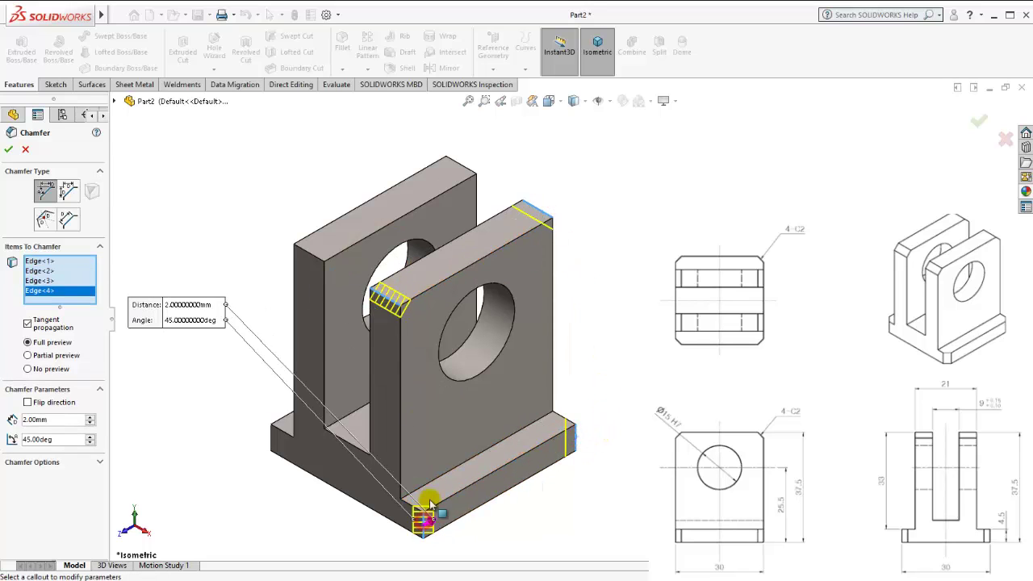
- Add the remaining four corner edges, including a hidden underside edge, and accept the chamfer
{"action": "left_click", "coordinate": [318, 260]}
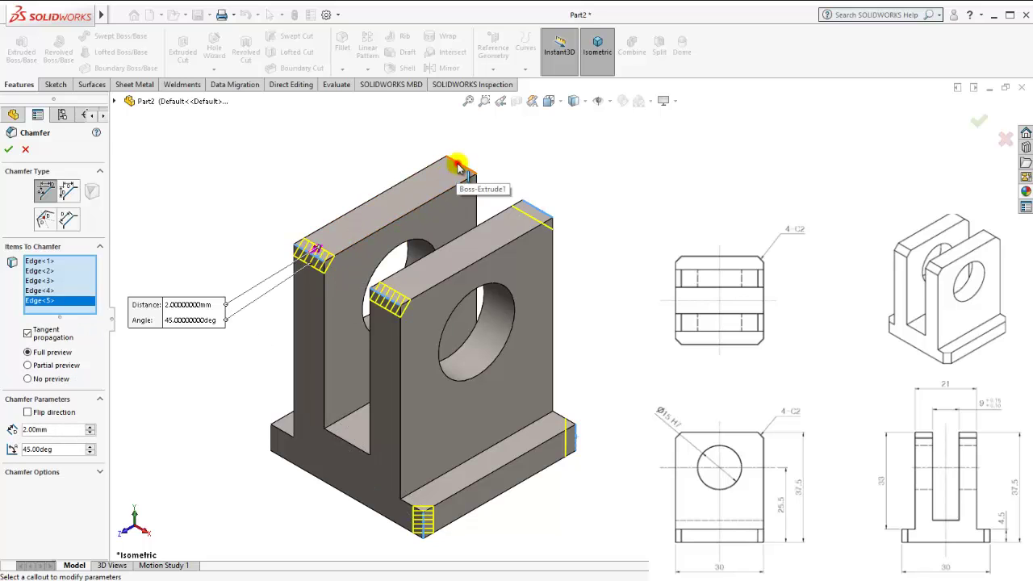
{"action": "left_click", "coordinate": [457, 167]}
{"action": "left_click", "coordinate": [272, 434]}
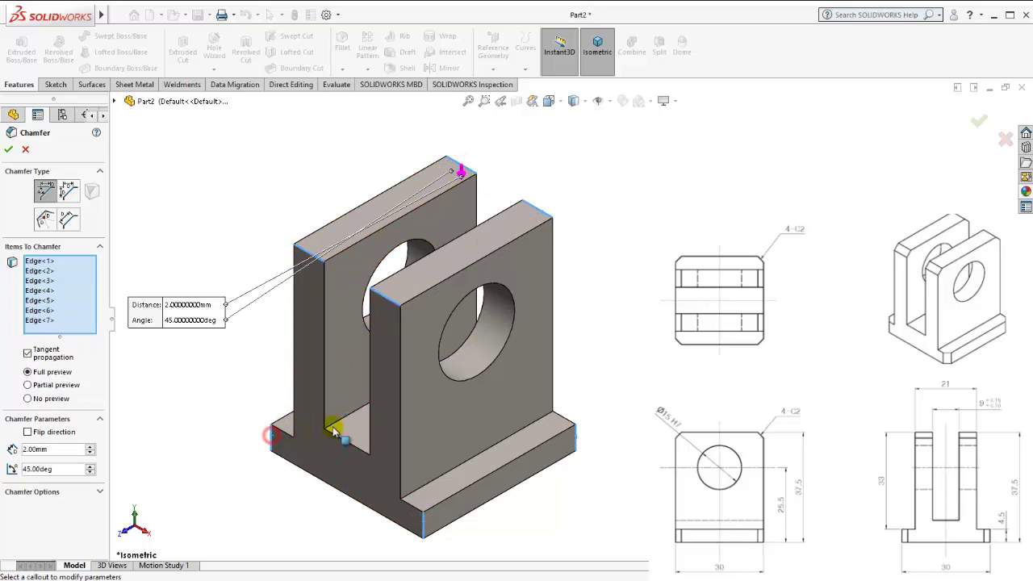
{"action": "mouse_move", "coordinate": [333, 432]}
{"action": "middle_mouse_down"}
{"action": "mouse_move", "coordinate": [363, 415]}
{"action": "mouse_move", "coordinate": [436, 508]}
{"action": "middle_mouse_up"}
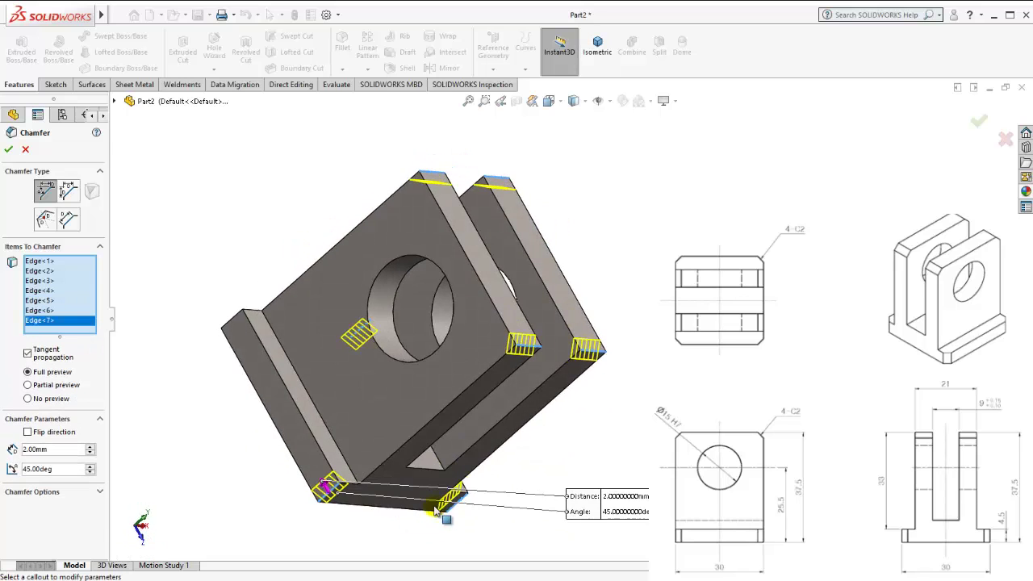
{"action": "left_click", "coordinate": [232, 320]}
{"action": "left_click", "coordinate": [597, 47]}
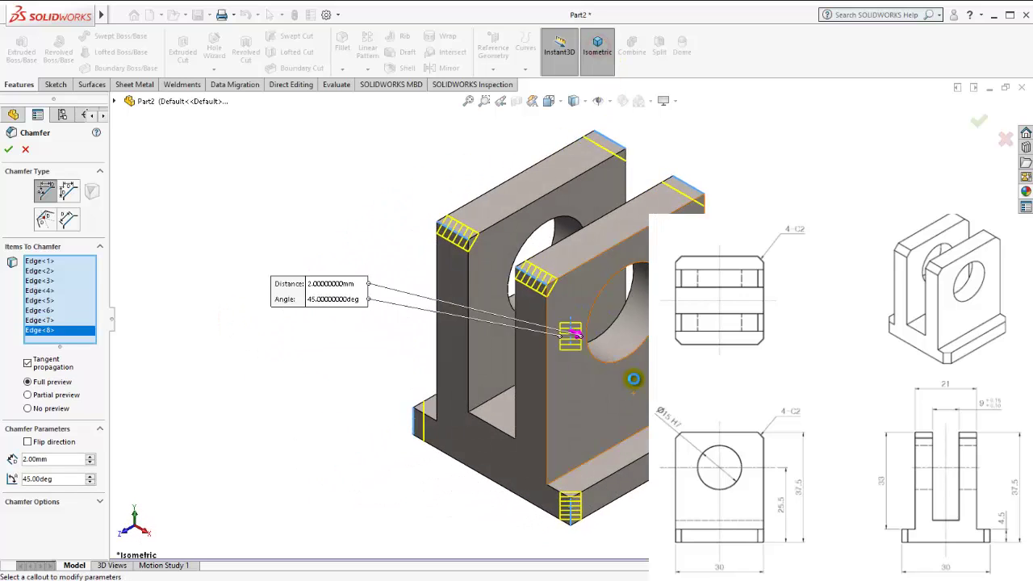
{"action": "scroll", "coordinate": [633, 379], "scroll_direction": "up", "scroll_amount": 3}
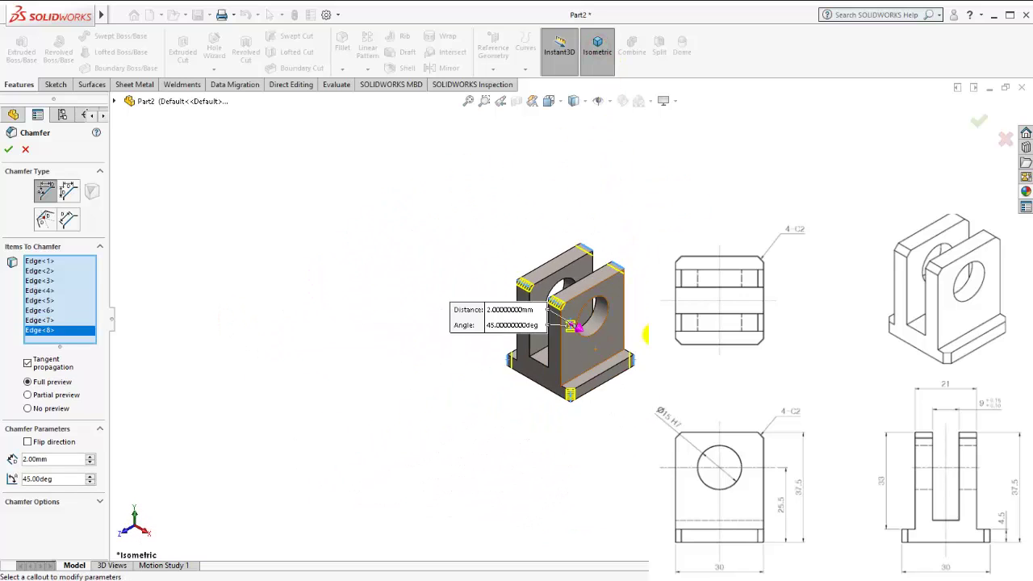
{"action": "left_click", "coordinate": [10, 150]}
{"action": "scroll", "coordinate": [595, 346], "scroll_direction": "down", "scroll_amount": 2}
- Orbit the bracket to inspect the new chamfers, then return to the isometric view
{"action": "scroll", "coordinate": [500, 364], "scroll_direction": "down", "scroll_amount": 2}
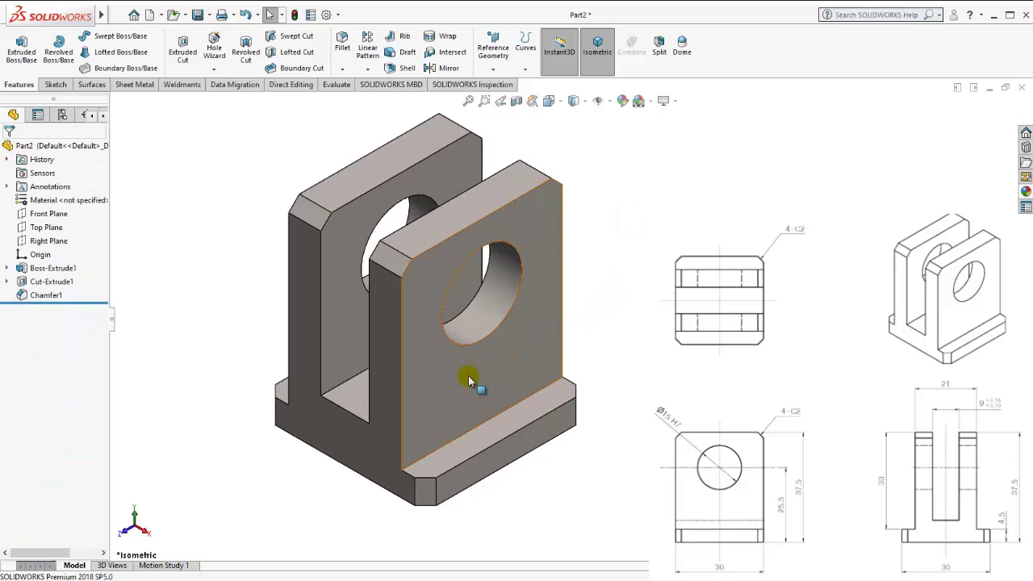
{"action": "mouse_move", "coordinate": [470, 379]}
{"action": "middle_mouse_down"}
{"action": "mouse_move", "coordinate": [438, 341]}
{"action": "mouse_move", "coordinate": [427, 362]}
{"action": "mouse_move", "coordinate": [583, 291]}
{"action": "mouse_move", "coordinate": [643, 324]}
{"action": "mouse_move", "coordinate": [556, 316]}
{"action": "mouse_move", "coordinate": [528, 427]}
{"action": "mouse_move", "coordinate": [817, 284]}
{"action": "middle_mouse_up"}
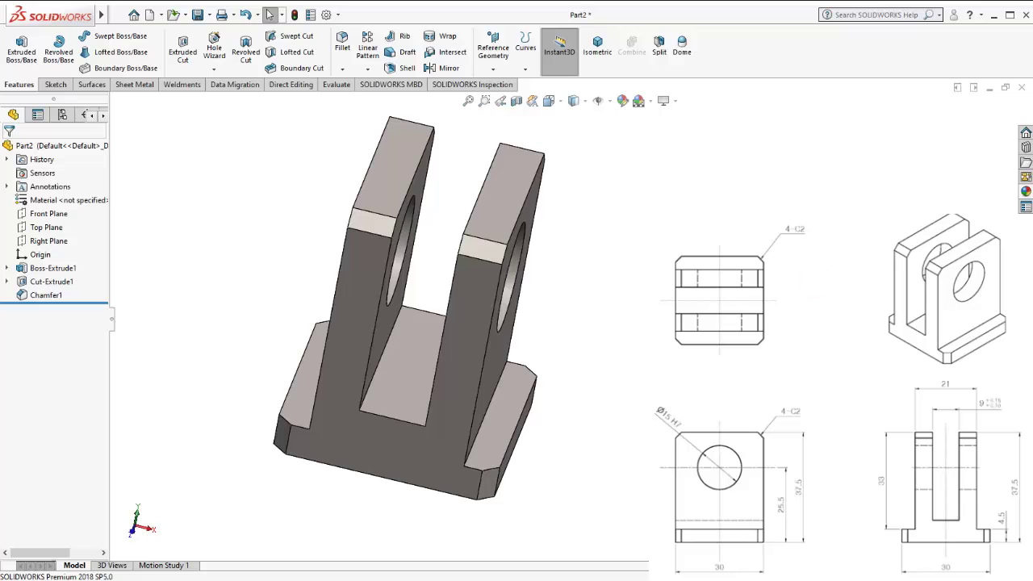
{"action": "left_click", "coordinate": [597, 44]}
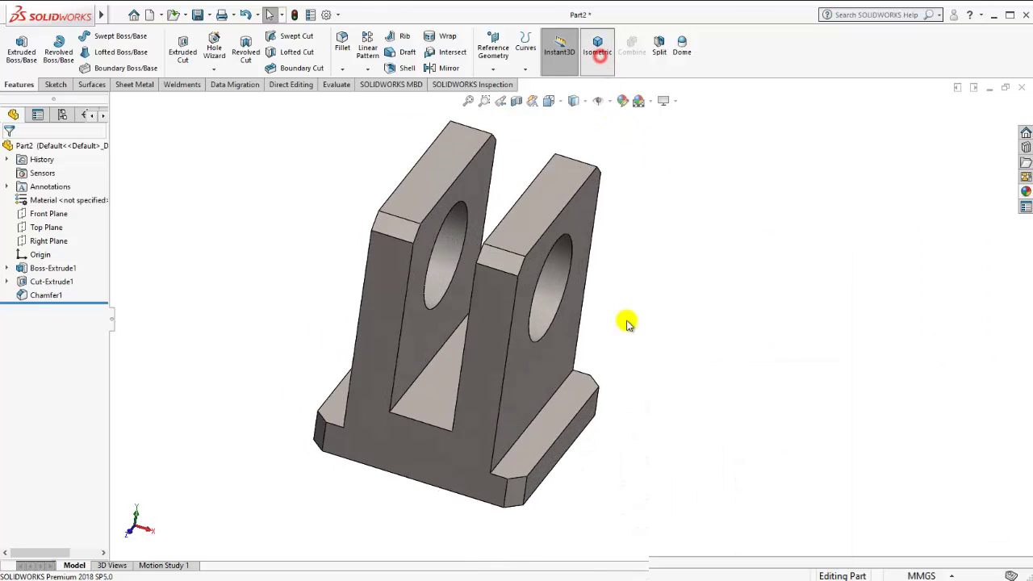
{"action": "mouse_move", "coordinate": [565, 339]}
{"action": "middle_mouse_down"}
{"action": "mouse_move", "coordinate": [443, 364]}
{"action": "mouse_move", "coordinate": [605, 399]}
{"action": "mouse_move", "coordinate": [613, 387]}
{"action": "middle_mouse_up"}
{"action": "left_click", "coordinate": [597, 45]}
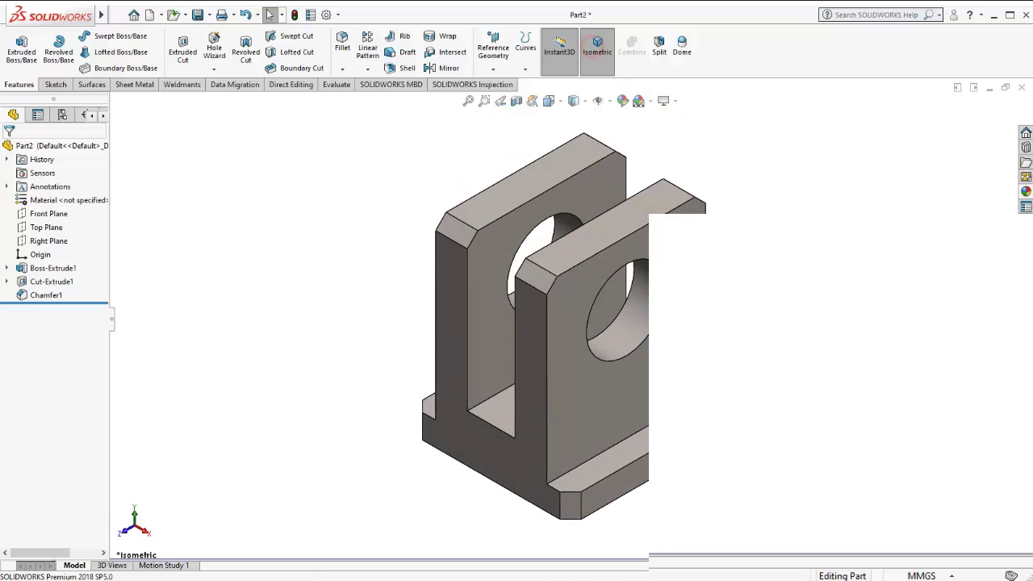
- Drag the yellow high gloss plastic appearance from the Appearances library onto the clevis body
{"action": "left_click", "coordinate": [1025, 191]}
{"action": "scroll", "coordinate": [942, 408], "scroll_direction": "down", "scroll_amount": 2}
{"action": "left_click", "coordinate": [960, 452]}
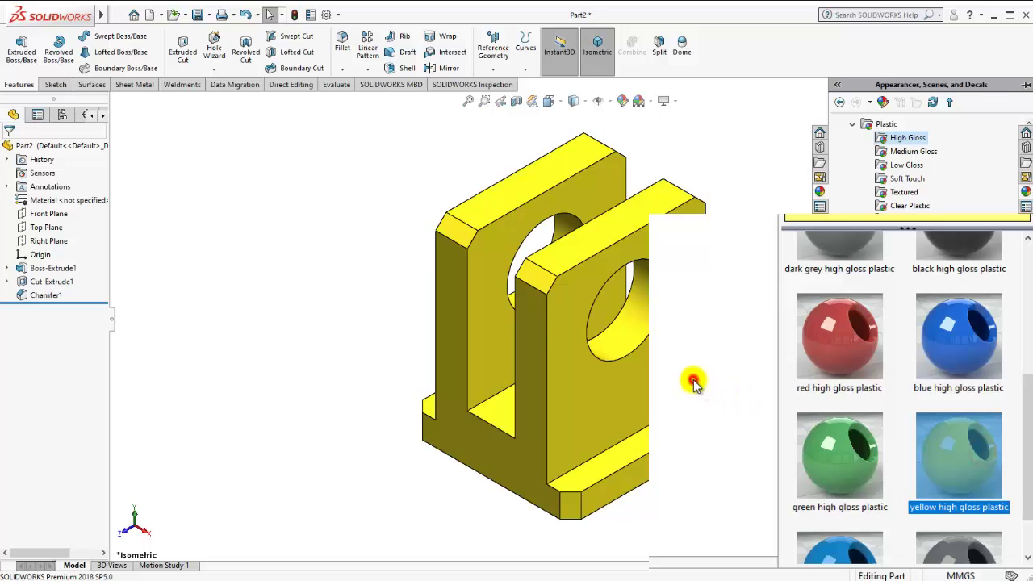
{"action": "left_click_drag", "start_coordinate": [983, 457], "coordinate": [691, 378]}
{"action": "scroll", "coordinate": [609, 283], "scroll_direction": "down", "scroll_amount": 1}
{"action": "scroll", "coordinate": [627, 238], "scroll_direction": "up", "scroll_amount": 1}
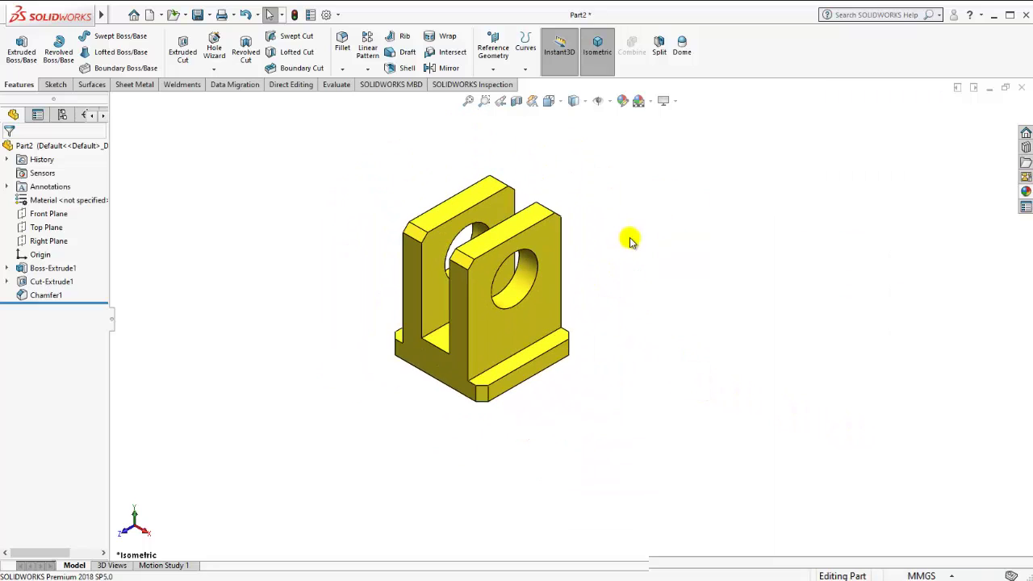